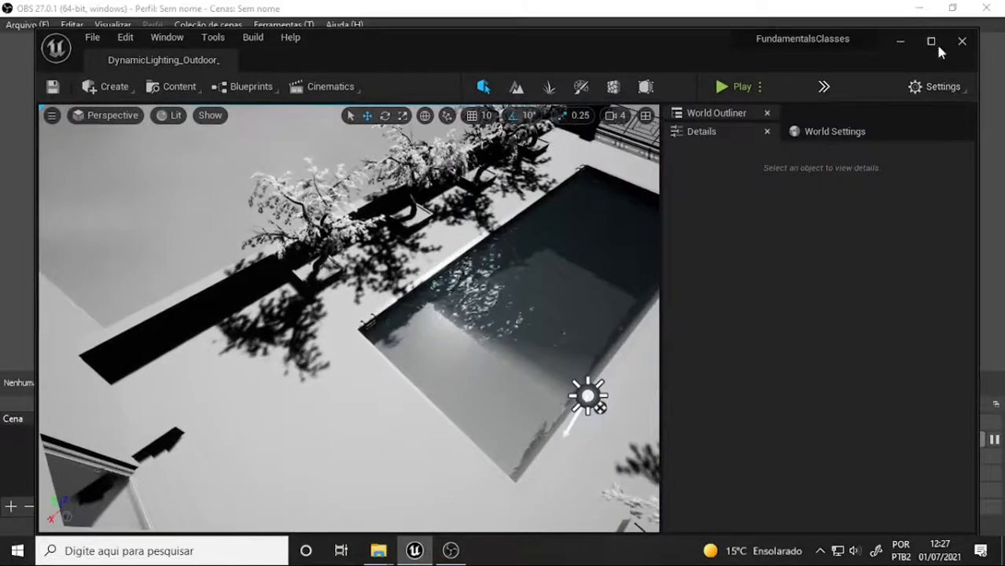
# Maximize the editor window and expand the collapsed World Outliner above the Details area
pyautogui.click(931, 41)
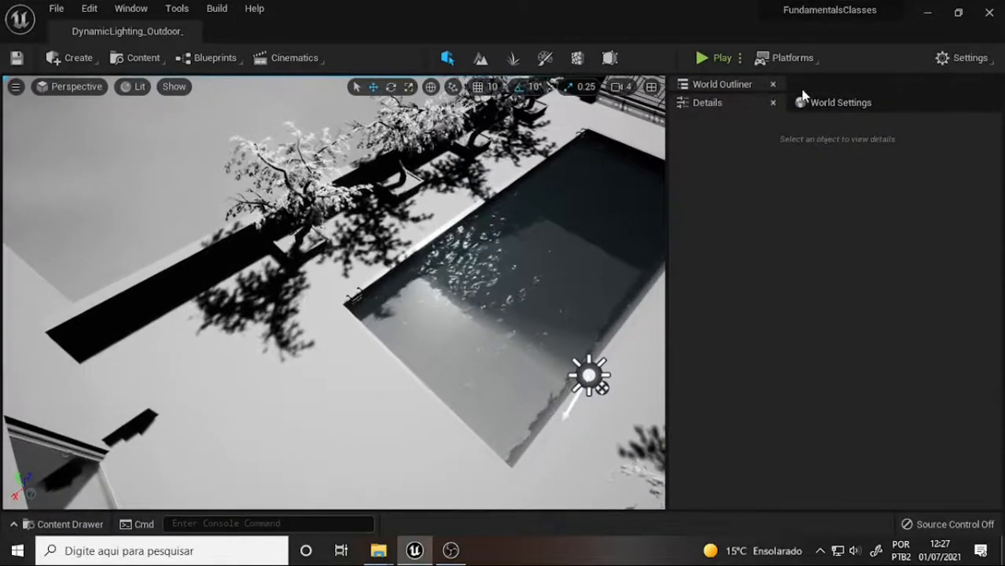
pyautogui.moveTo(803, 89)
pyautogui.mouseDown()
pyautogui.moveTo(810, 267)
pyautogui.moveTo(801, 63)
pyautogui.moveTo(796, 100)
pyautogui.mouseUp()
pyautogui.click(954, 17)
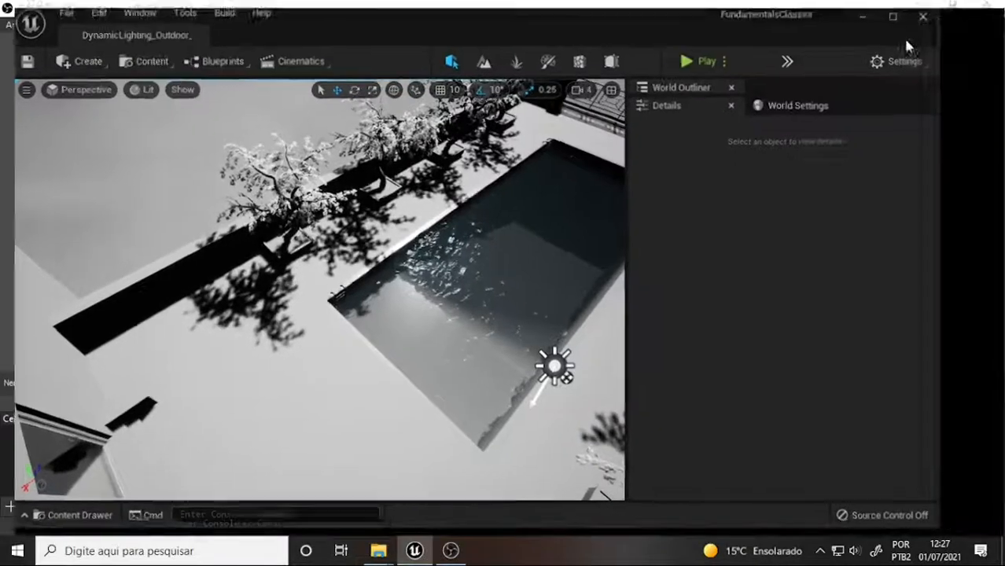
pyautogui.moveTo(740, 96); pyautogui.dragTo(797, 159)
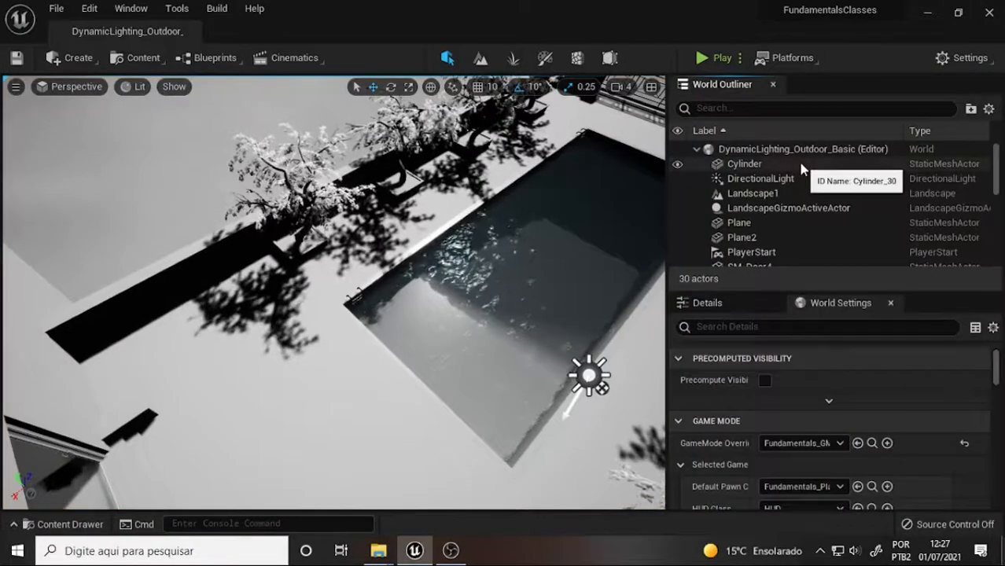
# Select the DirectionalLight actor, enlarge its details area and bring its Cascaded Shadow Maps settings into view
pyautogui.click(712, 305)
pyautogui.click(835, 306)
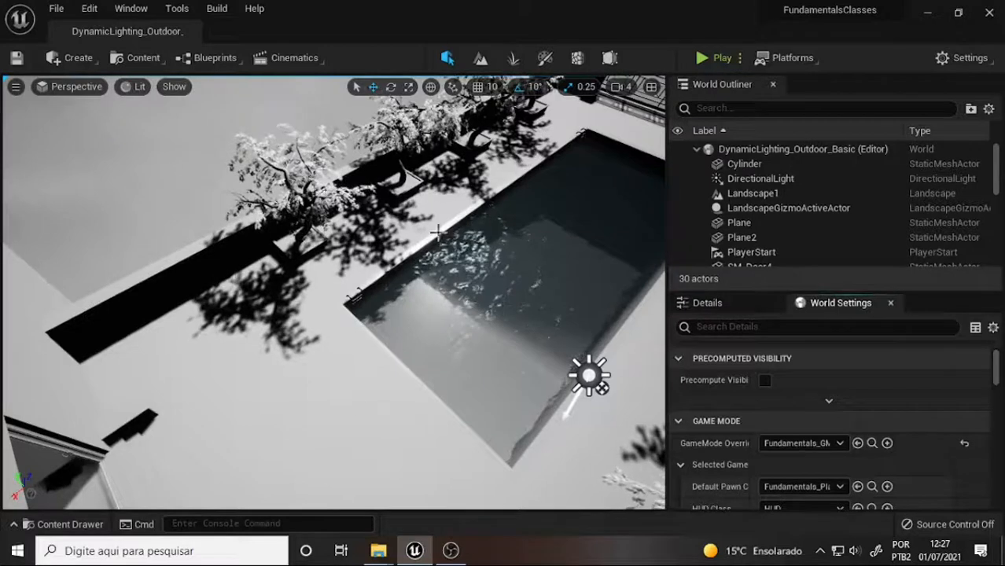
pyautogui.click(733, 304)
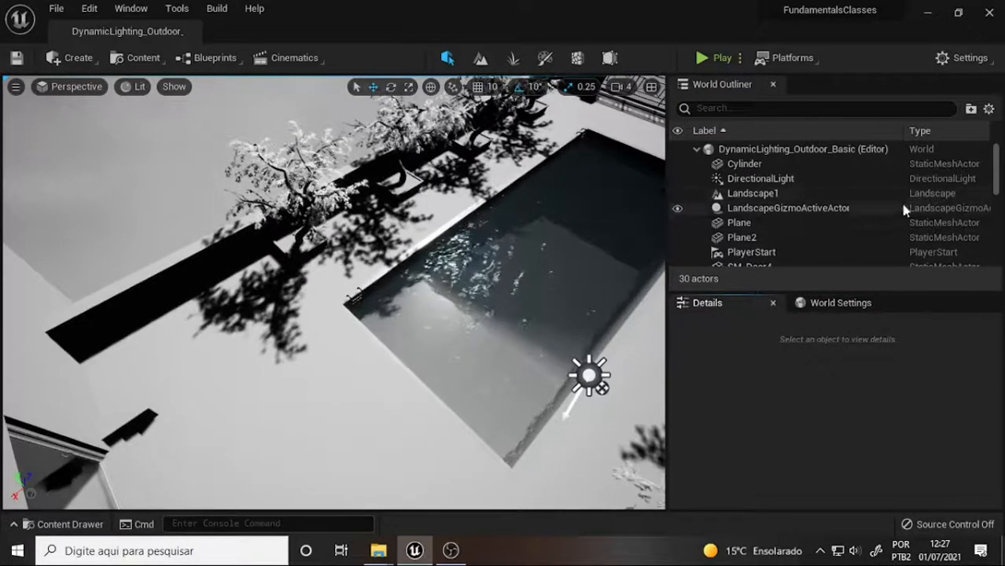
pyautogui.moveTo(997, 165)
pyautogui.mouseDown()
pyautogui.moveTo(1004, 208)
pyautogui.moveTo(1001, 173)
pyautogui.mouseUp()
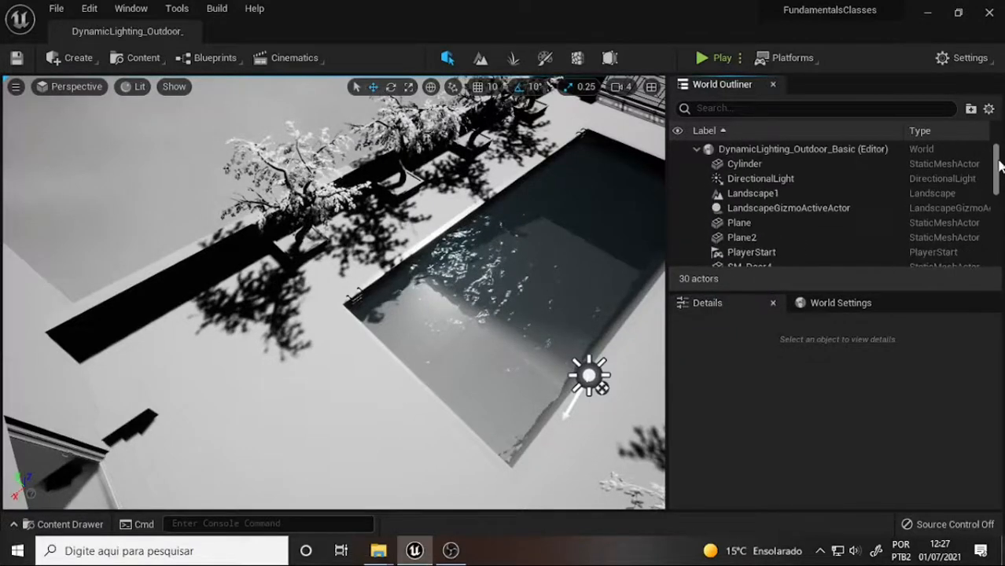
pyautogui.click(744, 181)
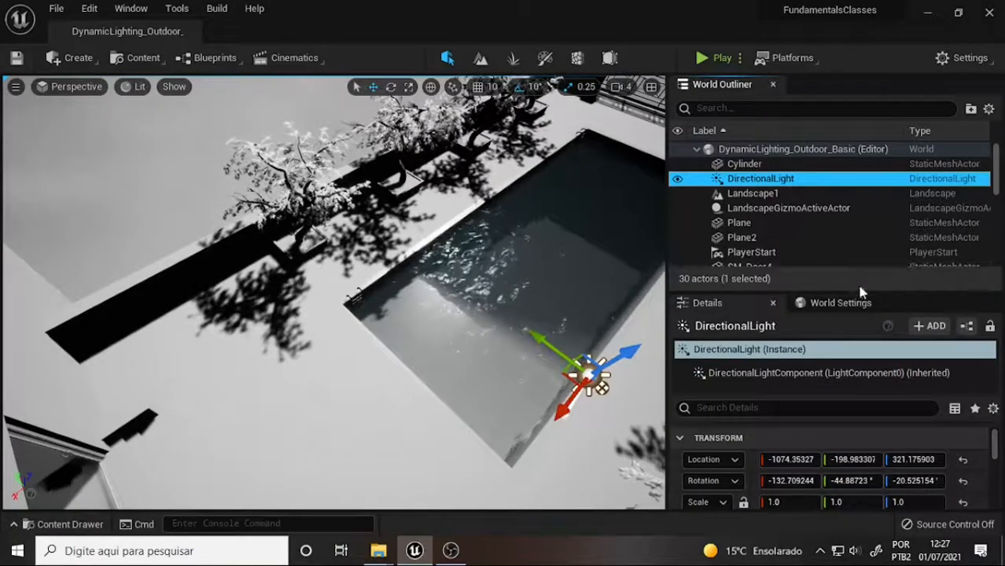
pyautogui.moveTo(861, 292); pyautogui.dragTo(864, 225)
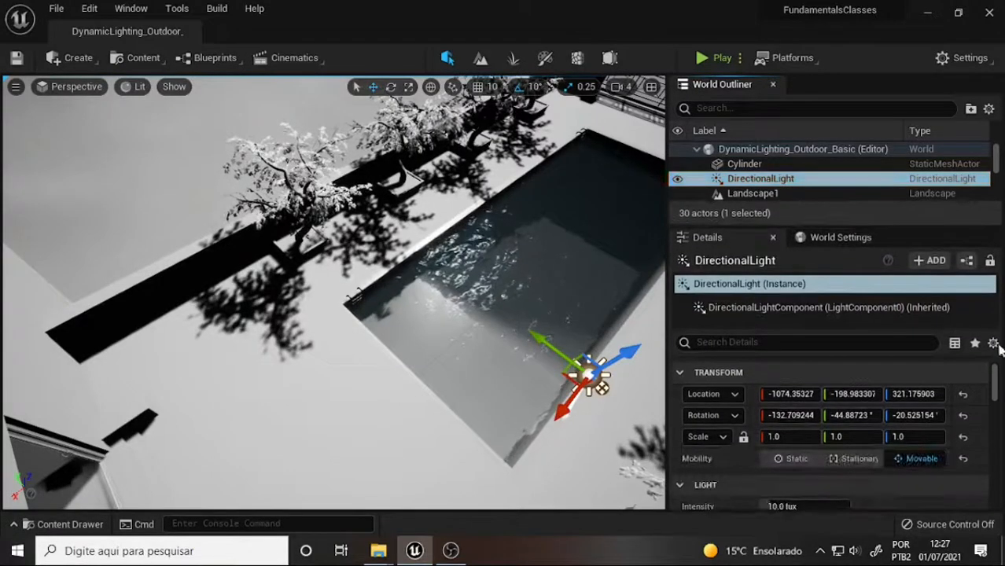
pyautogui.scroll(-3, 998, 382)
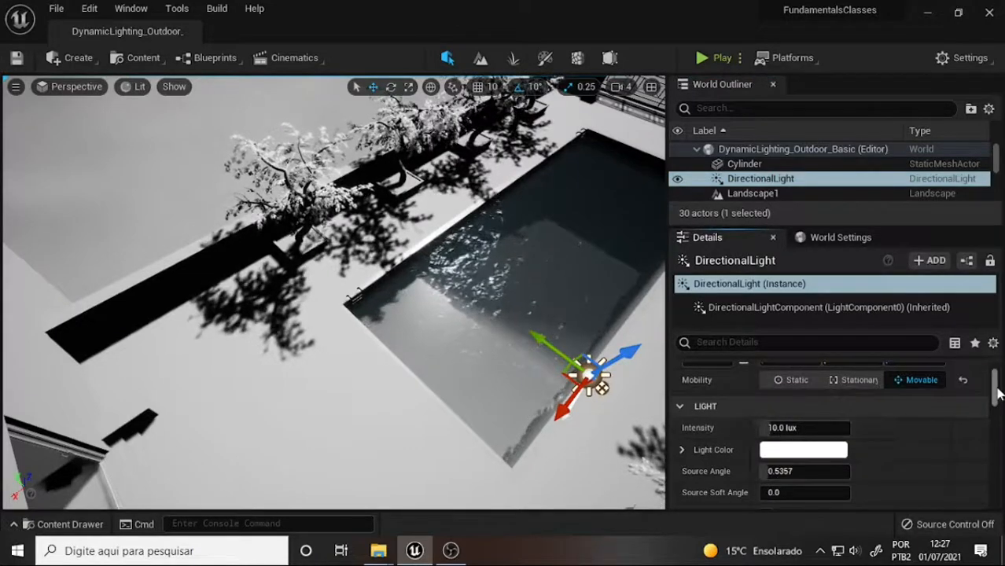
pyautogui.scroll(-5, 997, 401)
pyautogui.moveTo(997, 407); pyautogui.dragTo(998, 450)
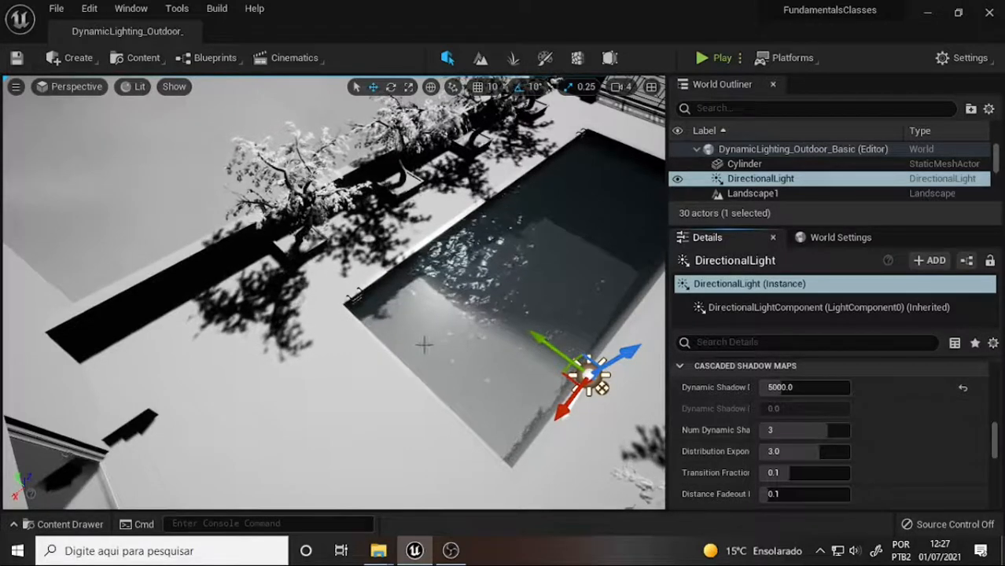
# Examine the tree shadows around the pool from near and far camera distances
pyautogui.scroll(-3, 424, 344)
pyautogui.scroll(-5, 556, 371)
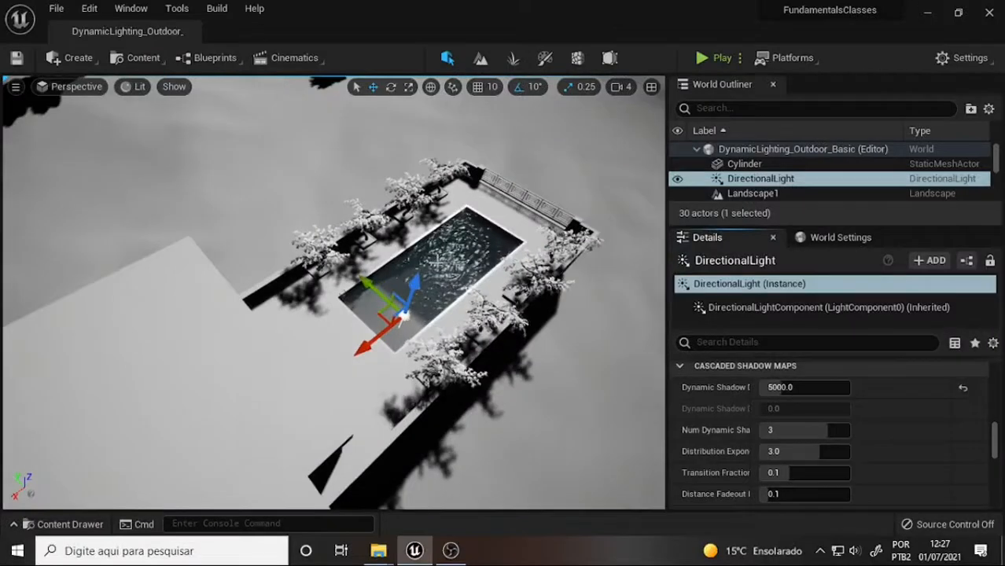
pyautogui.scroll(8, 437, 263)
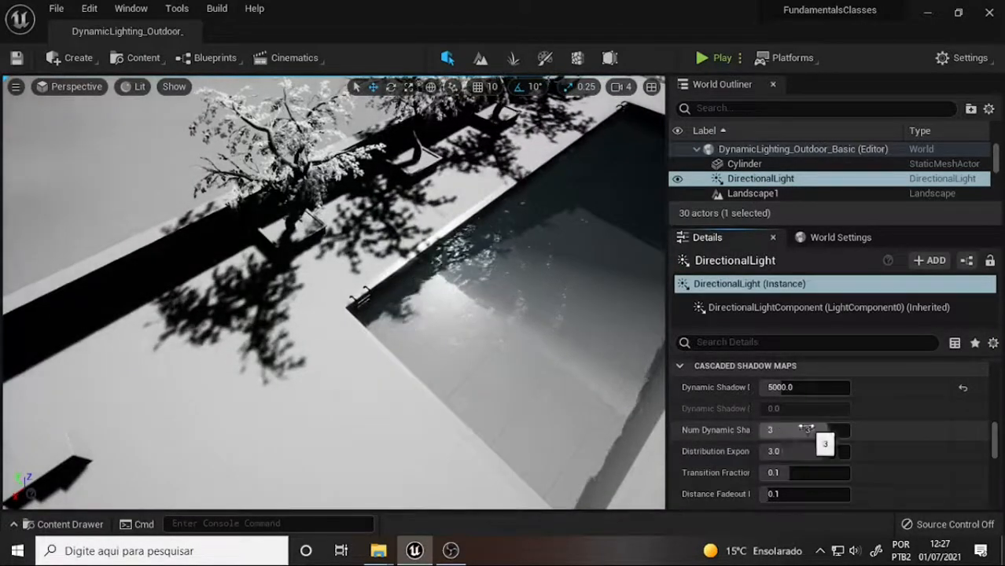
pyautogui.scroll(-6, 489, 341)
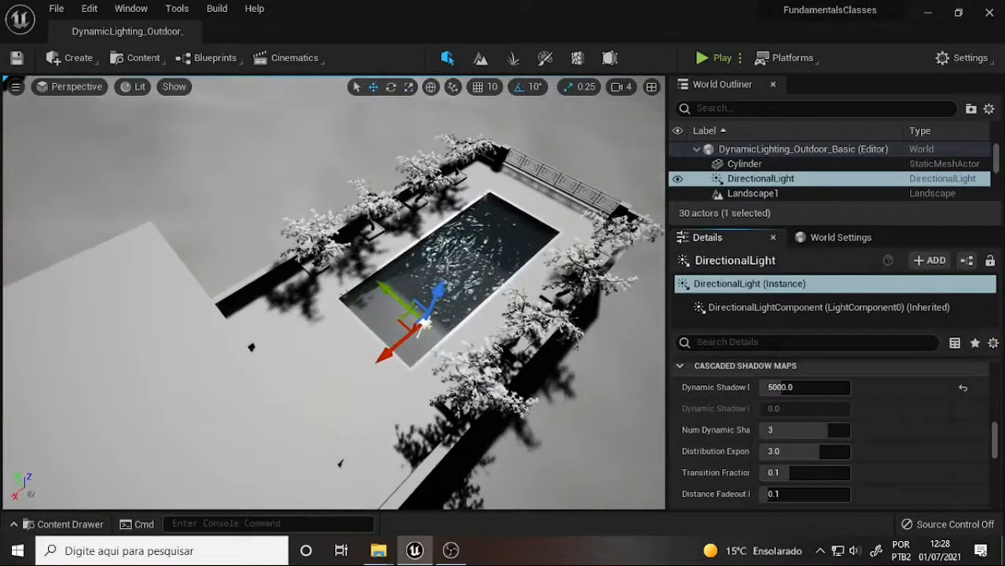
pyautogui.scroll(-3, 446, 266)
pyautogui.scroll(8, 445, 265)
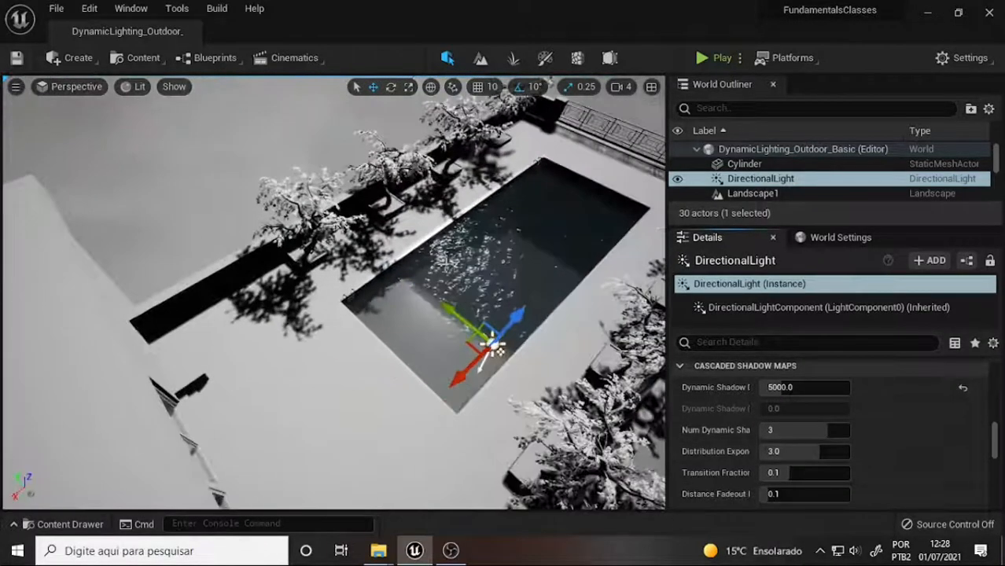
pyautogui.scroll(3, 445, 266)
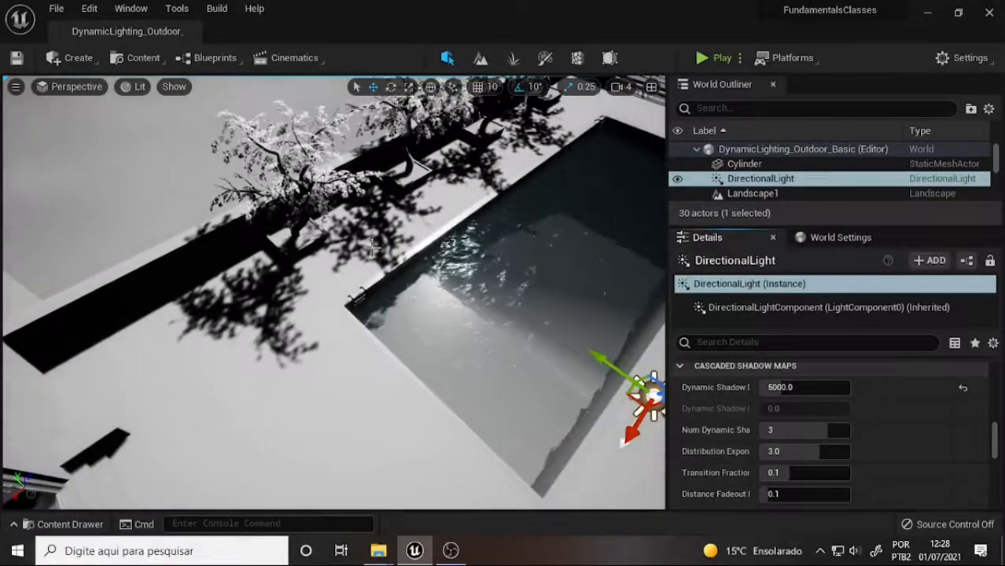
pyautogui.scroll(4, 398, 234)
pyautogui.scroll(2, 396, 232)
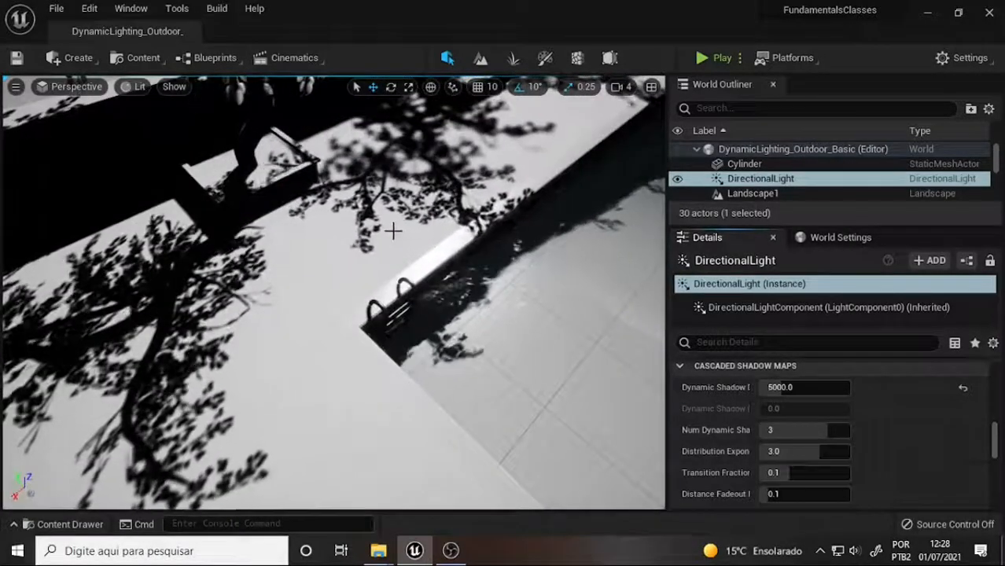
pyautogui.scroll(-3, 393, 230)
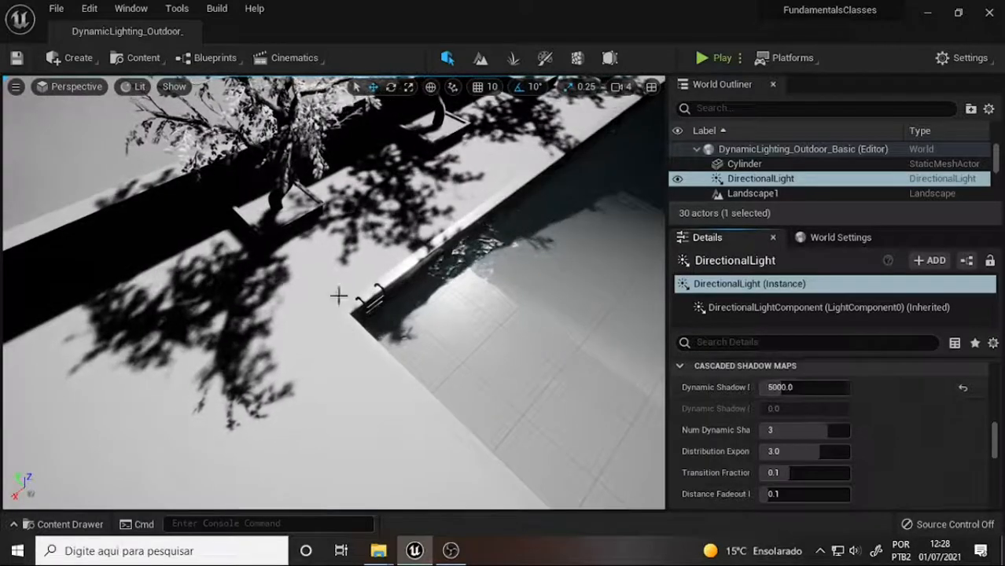
pyautogui.scroll(-3, 361, 258)
pyautogui.scroll(5, 364, 253)
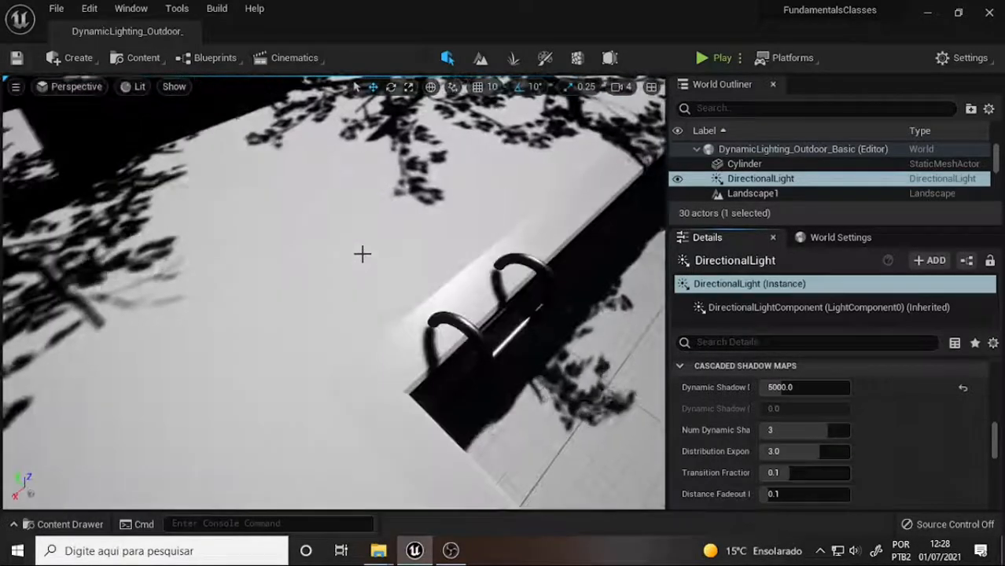
pyautogui.scroll(-2, 364, 253)
pyautogui.scroll(-2, 362, 252)
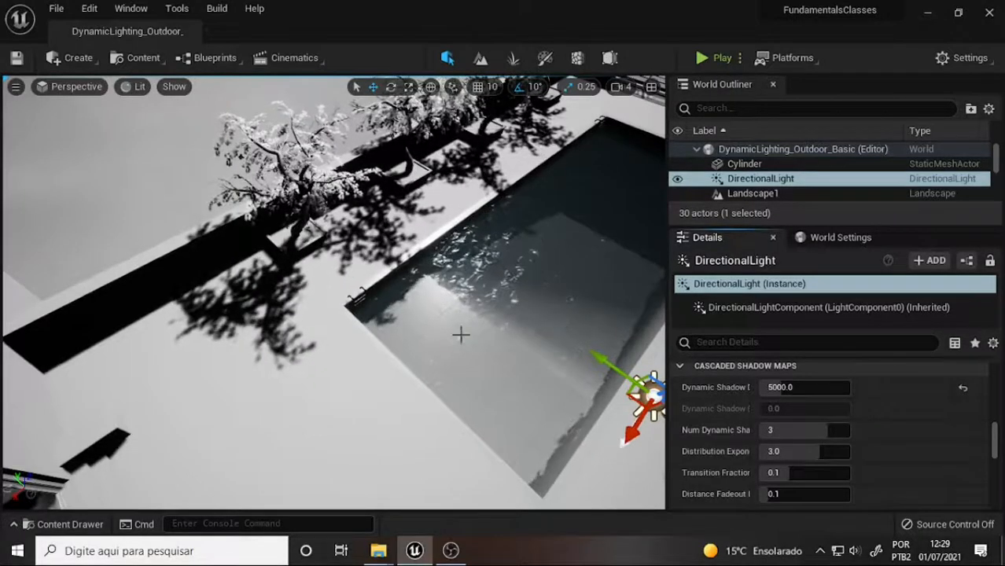
pyautogui.scroll(5, 353, 292)
pyautogui.scroll(-12, 347, 295)
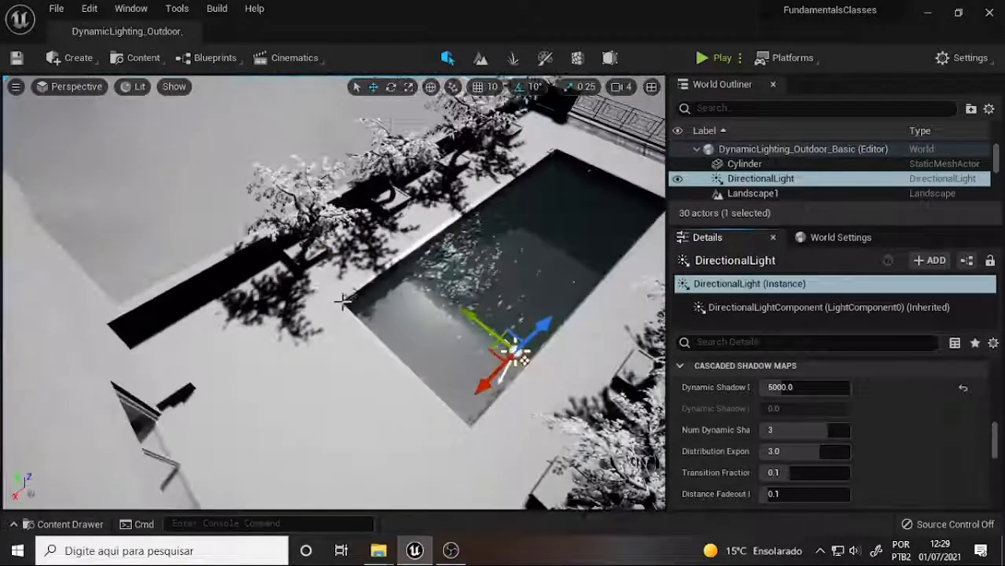
pyautogui.scroll(6, 335, 291)
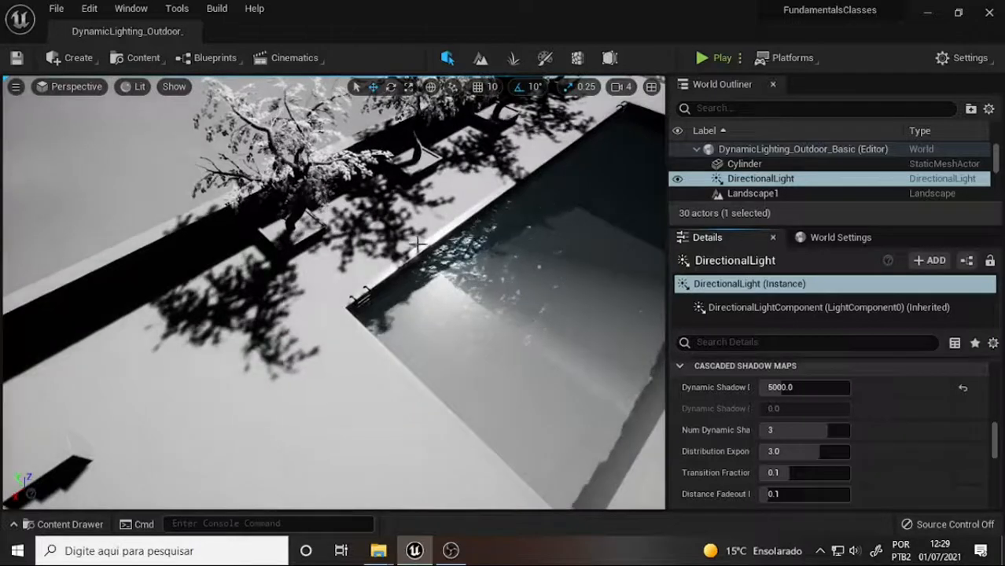
pyautogui.scroll(2, 417, 241)
pyautogui.scroll(-3, 415, 239)
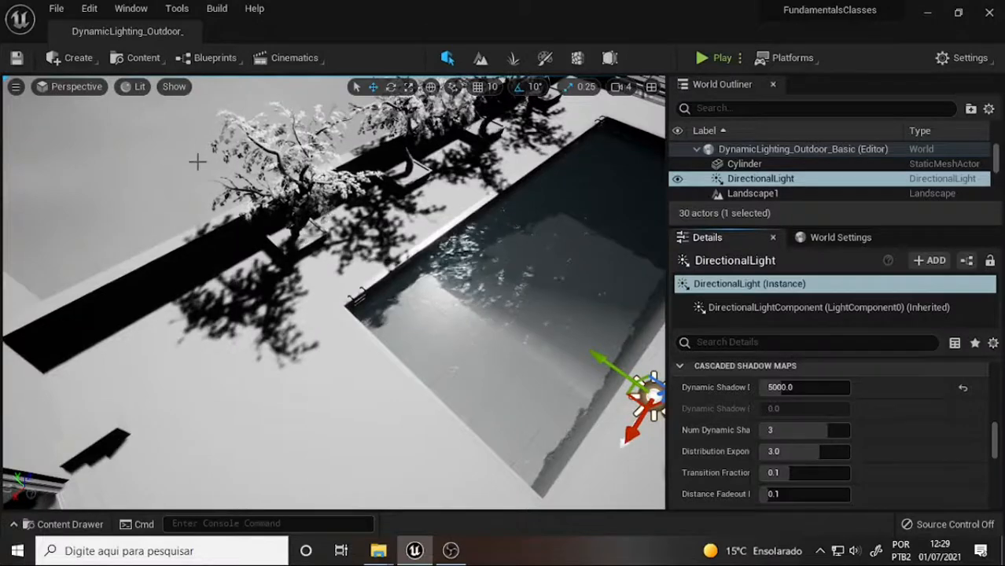
# Search the Project Settings for "dista", check the Generate Mesh Distance Fields option under Software Ray Tracing, and close the settings
pyautogui.click(89, 7)
pyautogui.click(168, 233)
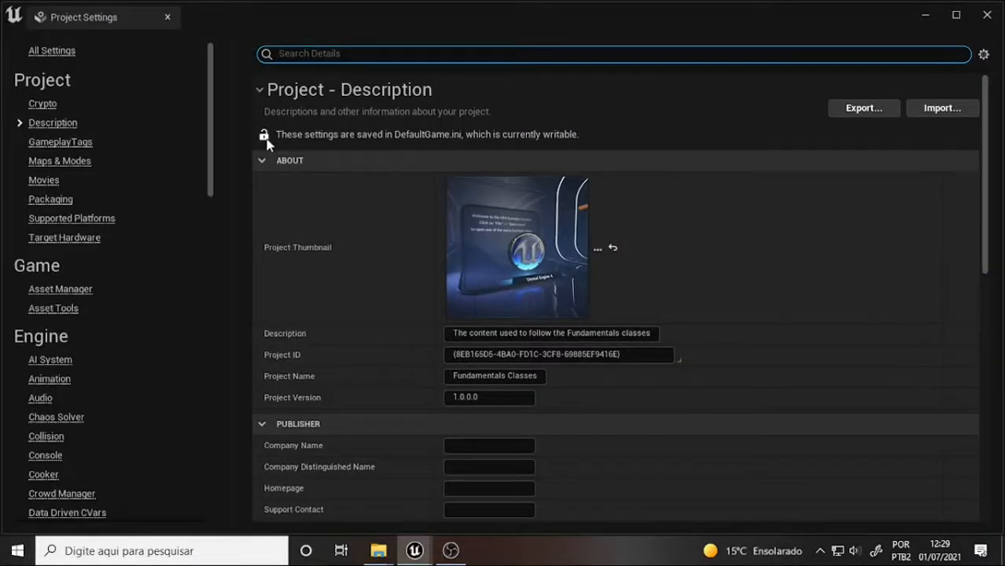
pyautogui.write('d')
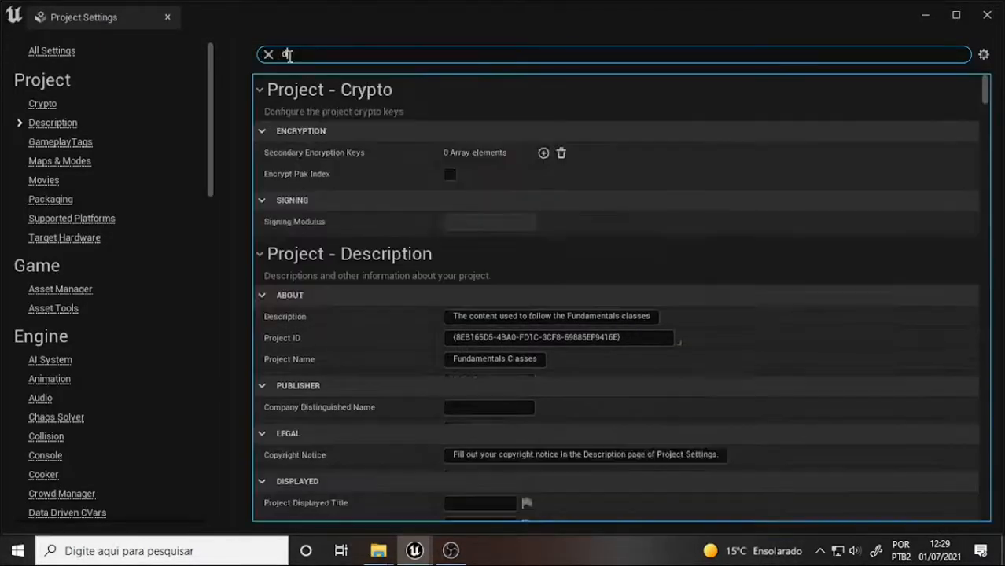
pyautogui.write('ist')
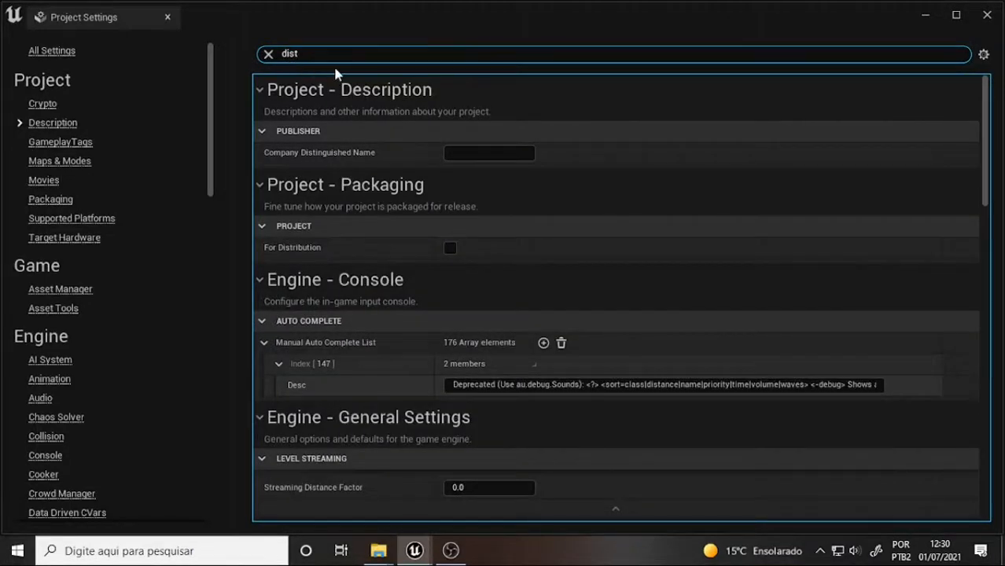
pyautogui.write('a')
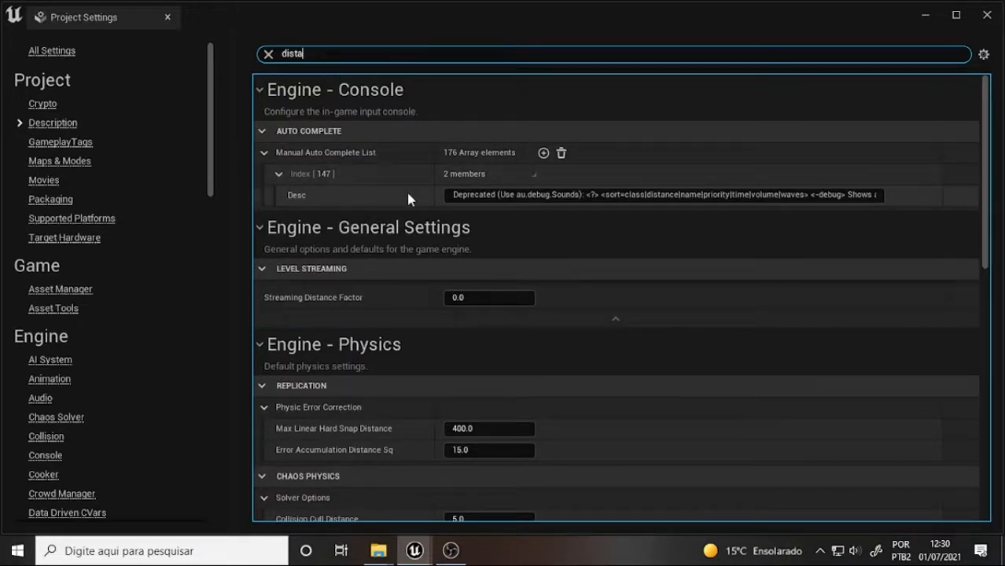
pyautogui.scroll(-2, 401, 156)
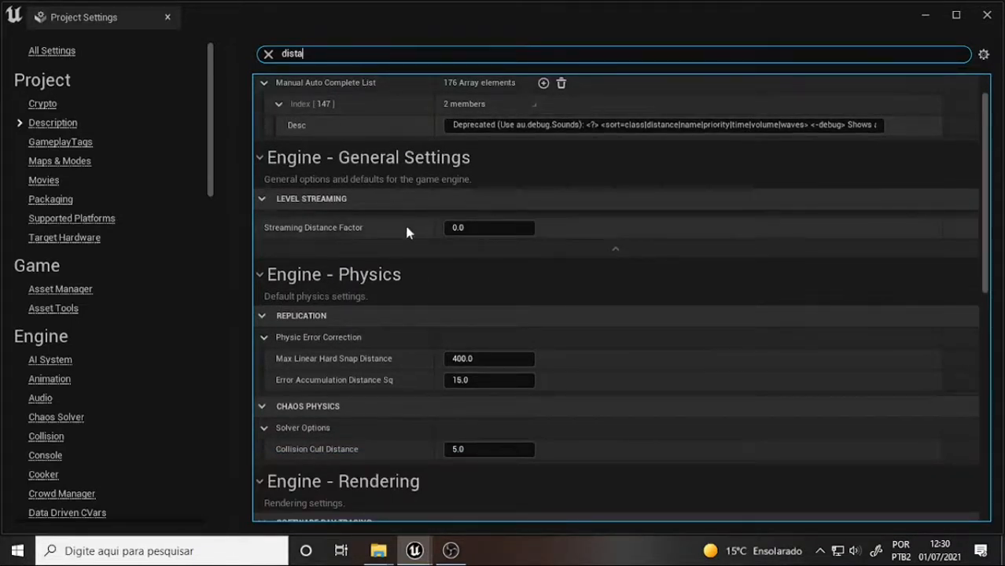
pyautogui.scroll(-6, 355, 244)
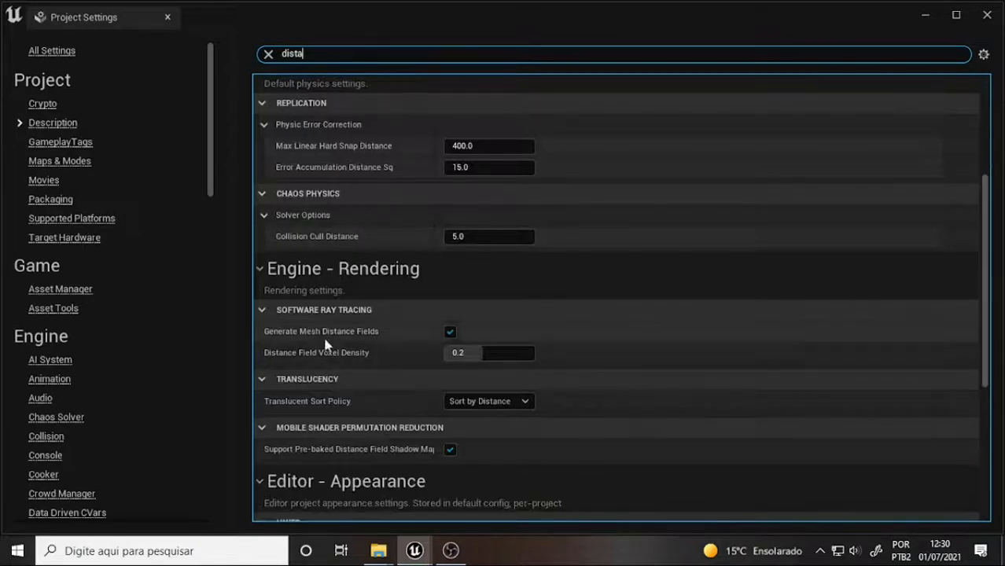
pyautogui.moveTo(293, 334)
pyautogui.click(989, 17)
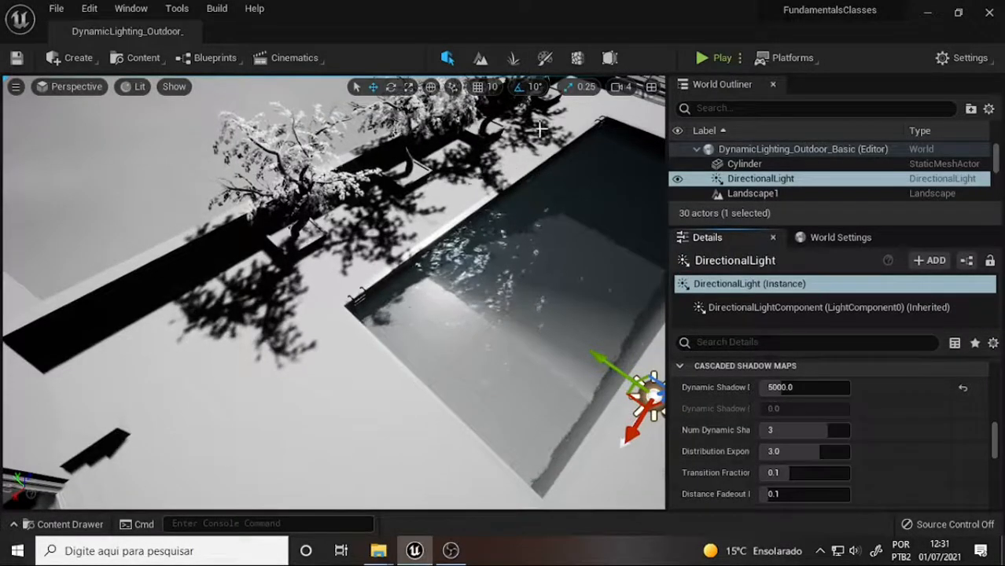
pyautogui.moveTo(996, 448); pyautogui.dragTo(989, 384)
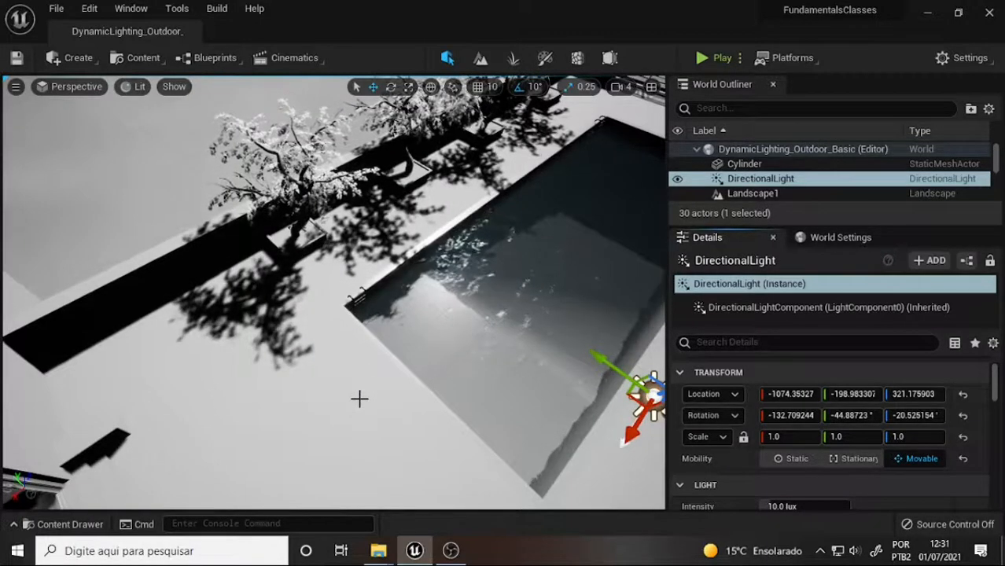
pyautogui.click(451, 554)
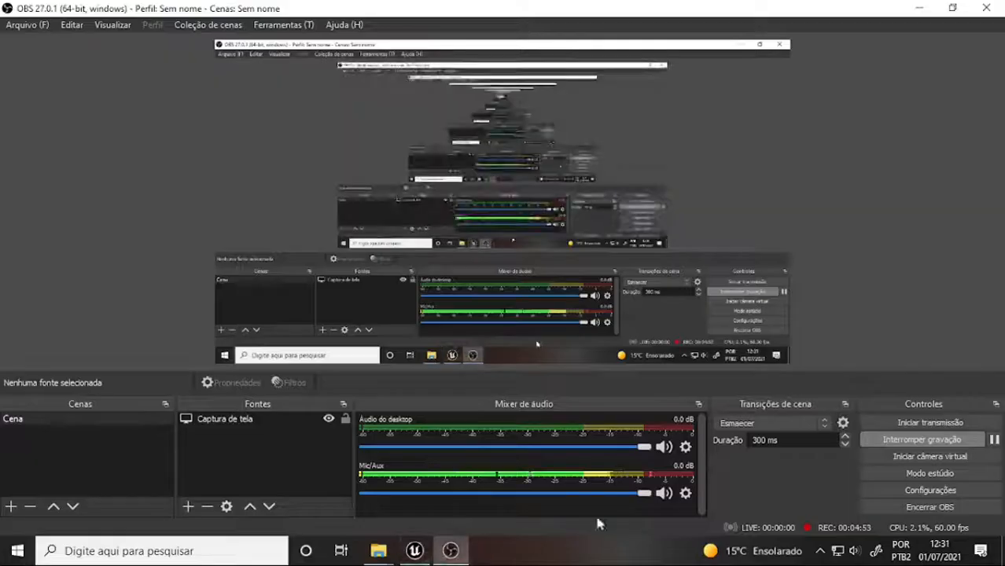
pyautogui.click(994, 442)
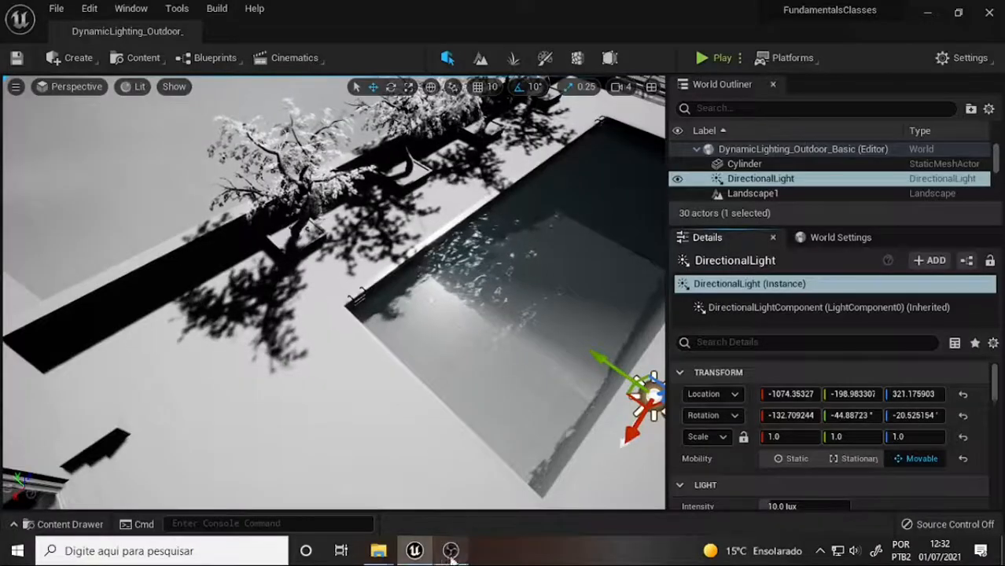
pyautogui.click(451, 551)
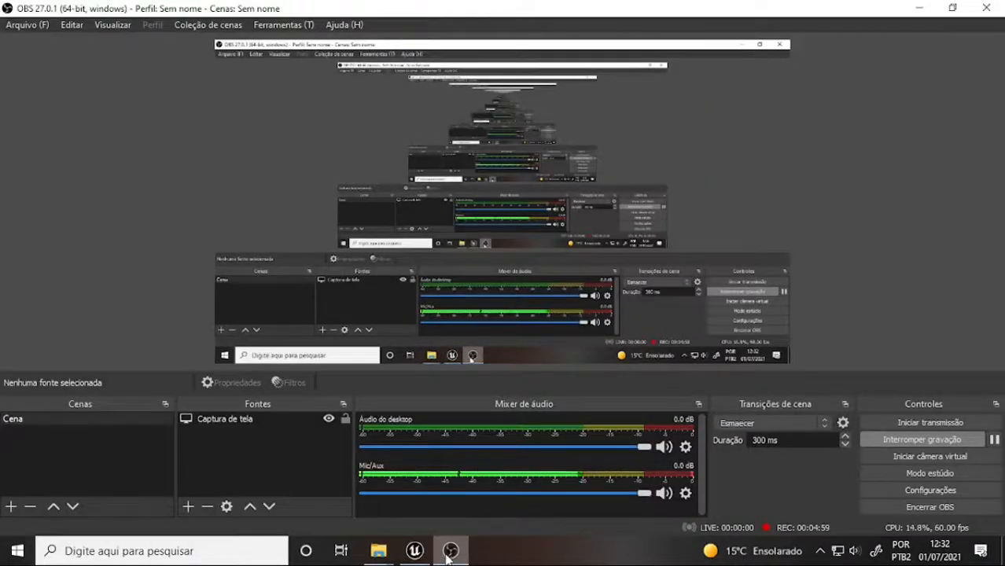
pyautogui.click(448, 552)
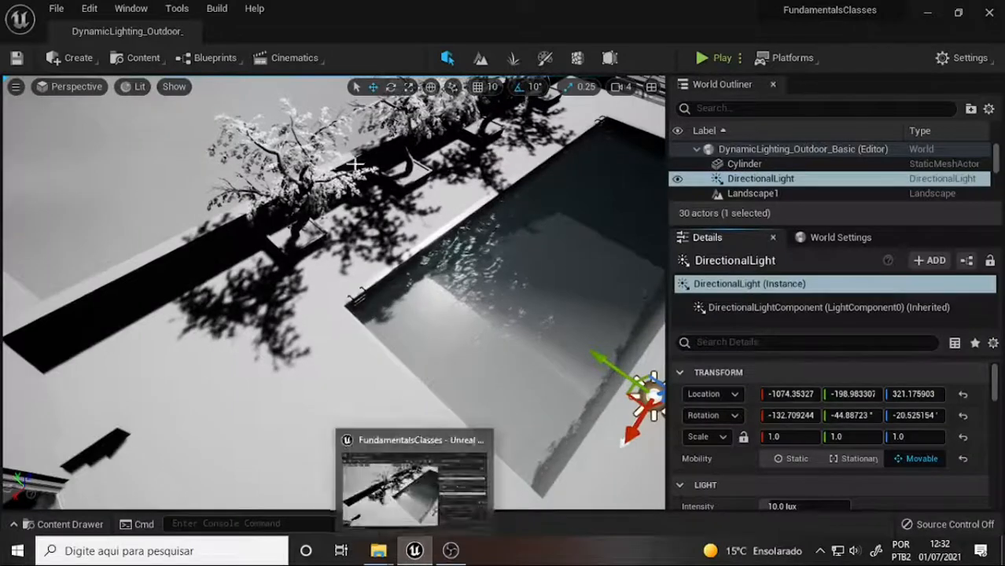
# Turn on the Mesh DistanceFields visualization in the viewport
pyautogui.click(173, 86)
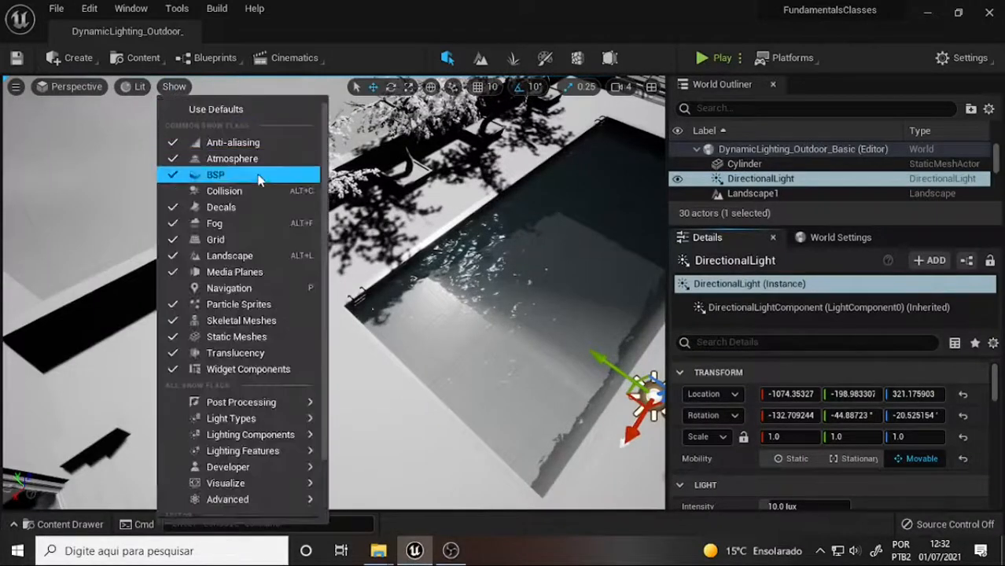
pyautogui.moveTo(256, 486)
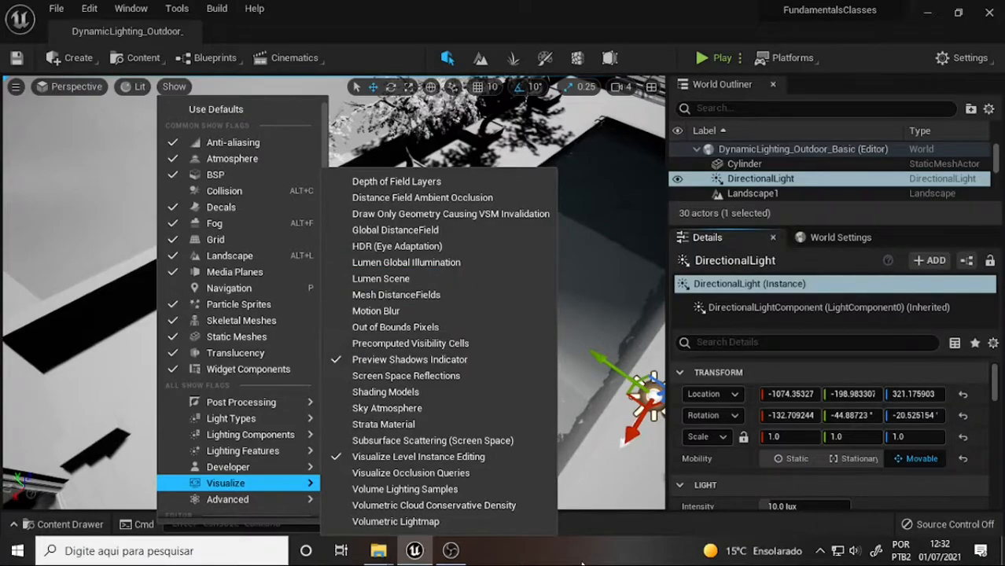
pyautogui.click(450, 551)
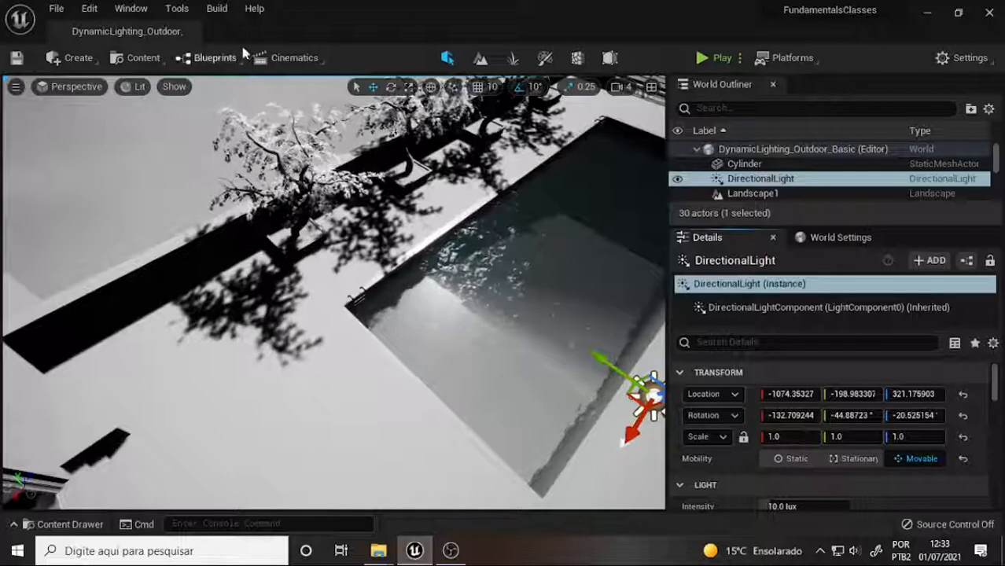
pyautogui.click(174, 86)
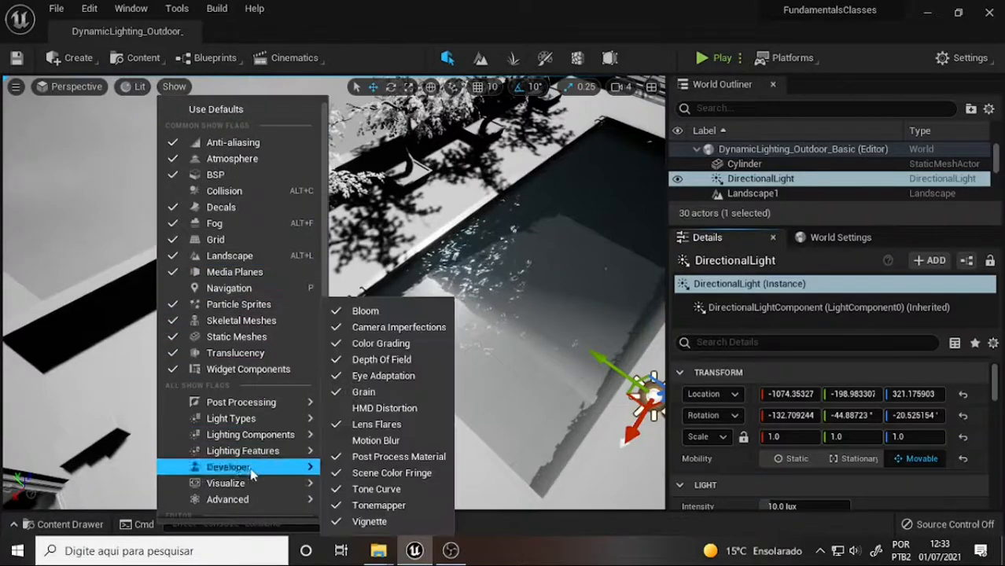
pyautogui.moveTo(260, 483)
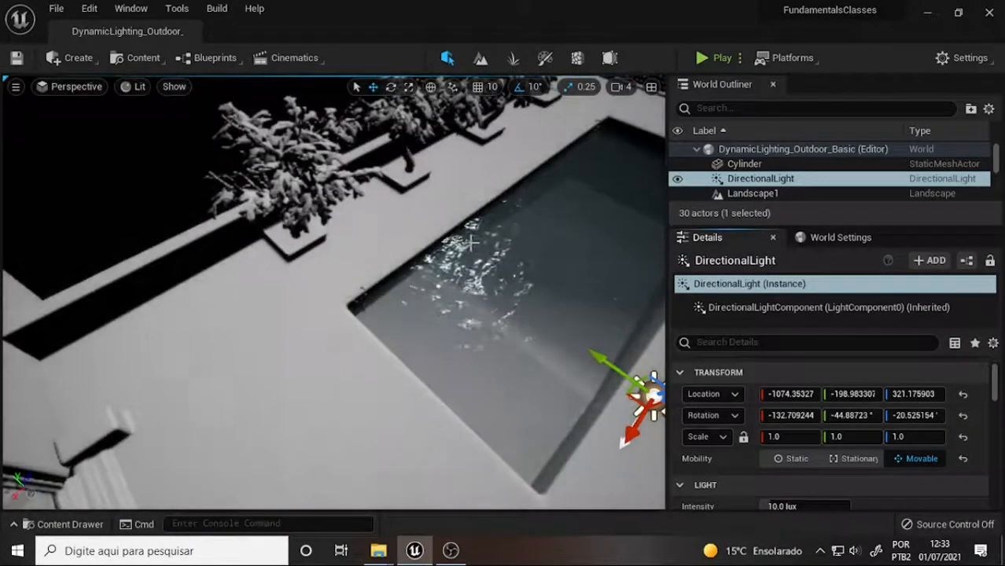
# Examine the mesh distance field shapes of the trees, planters, house and pool ladder from near and far camera positions
pyautogui.moveTo(438, 216); pyautogui.dragTo(465, 211, button='right')
pyautogui.moveTo(434, 285); pyautogui.dragTo(485, 313, button='right')
pyautogui.scroll(3, 448, 289)
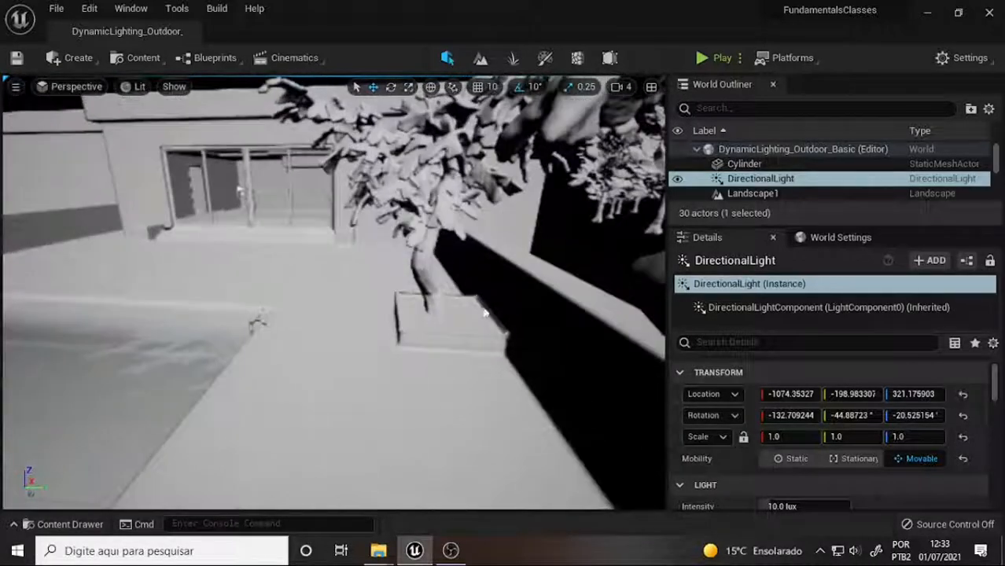
pyautogui.scroll(3, 321, 312)
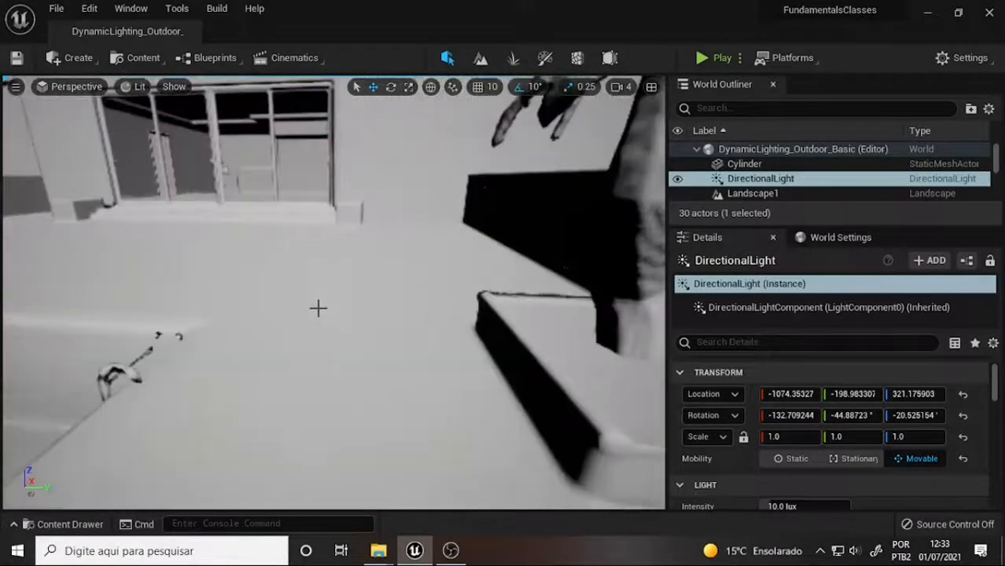
pyautogui.scroll(-2, 314, 302)
pyautogui.moveTo(313, 301); pyautogui.dragTo(338, 291, button='right')
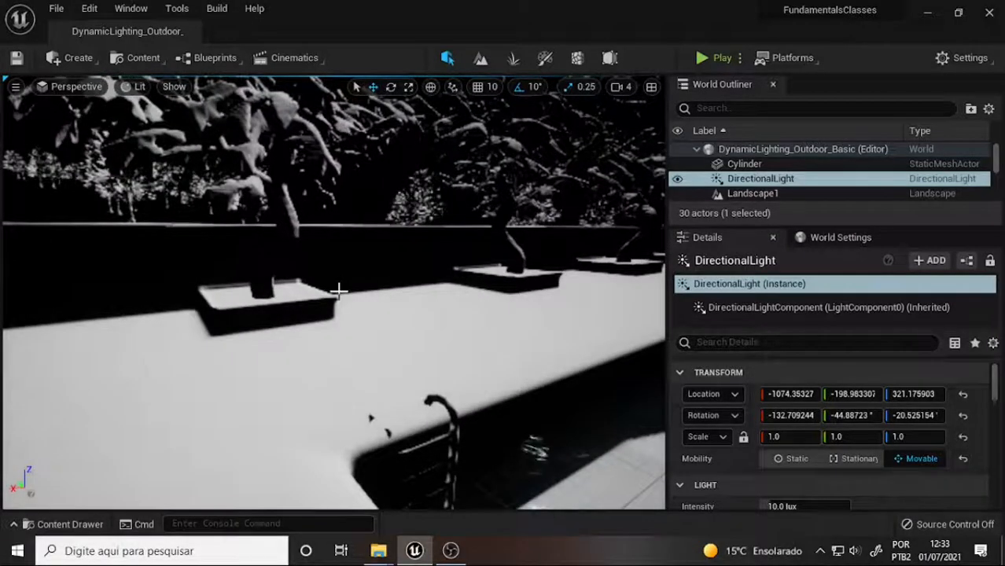
pyautogui.click(451, 550)
pyautogui.click(995, 441)
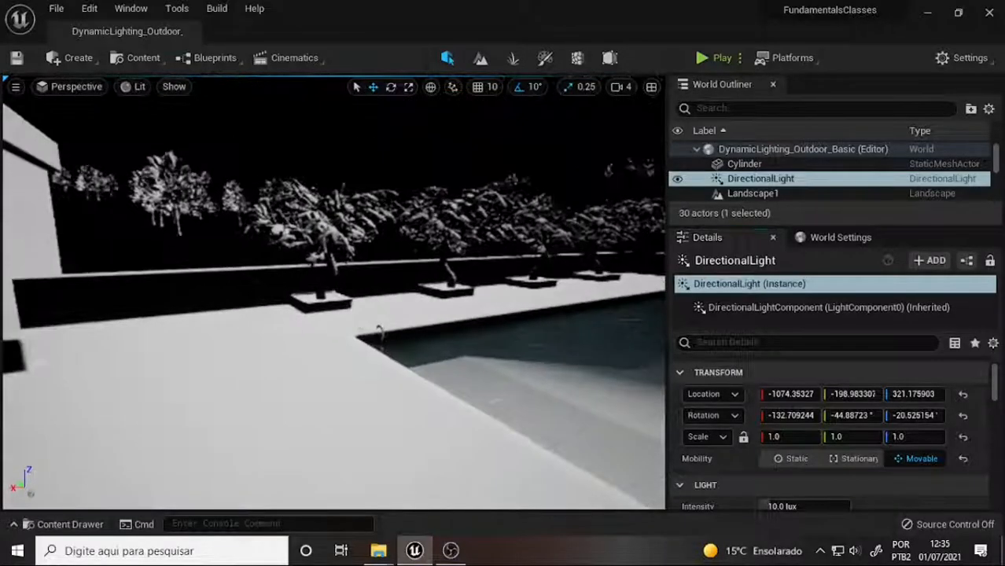
pyautogui.moveTo(334, 292); pyautogui.dragTo(262, 277, button='right')
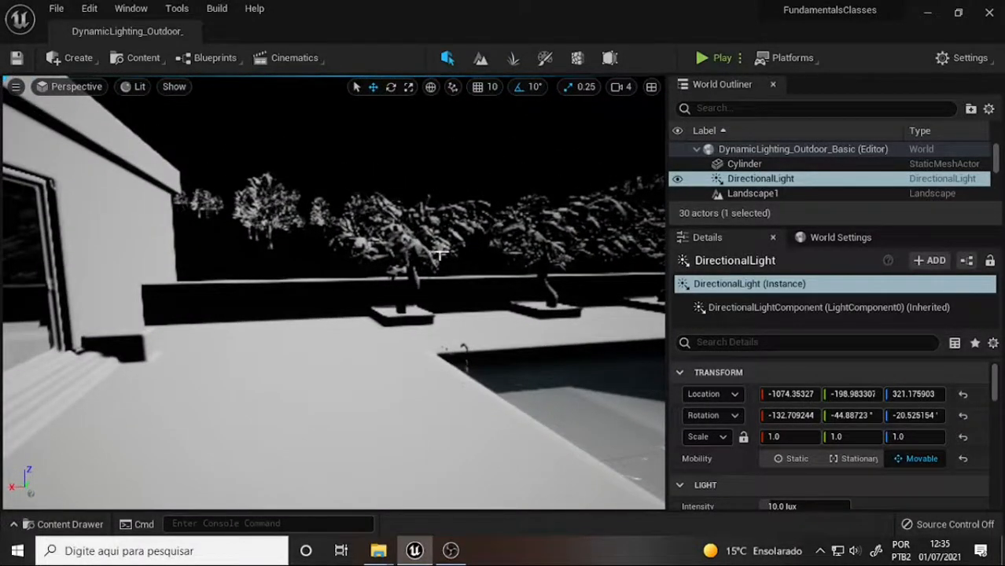
pyautogui.scroll(5, 438, 250)
pyautogui.scroll(-1, 438, 249)
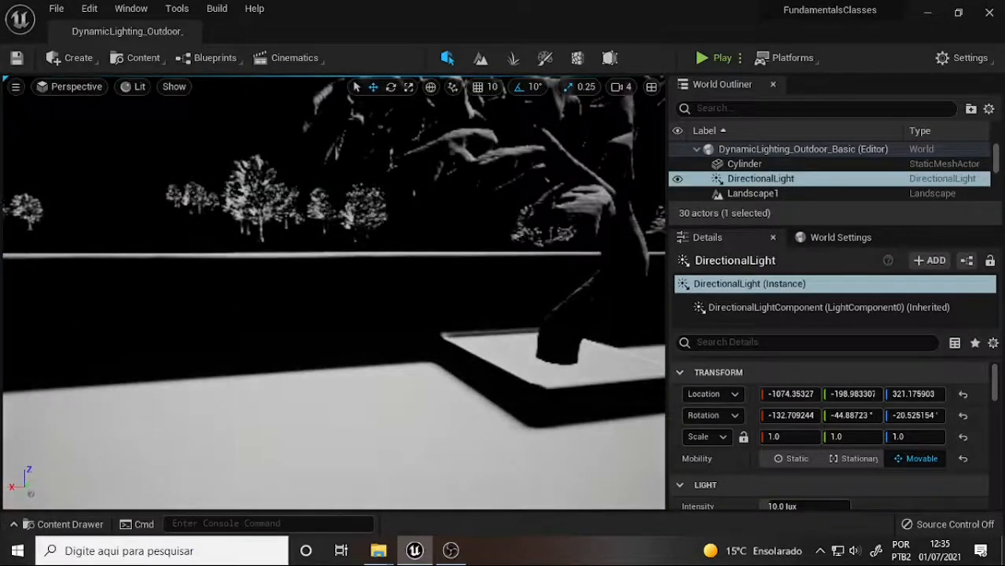
pyautogui.moveTo(472, 231)
pyautogui.mouseDown(button='right')
pyautogui.moveTo(452, 255)
pyautogui.moveTo(507, 234)
pyautogui.moveTo(466, 238)
pyautogui.mouseUp(button='right')
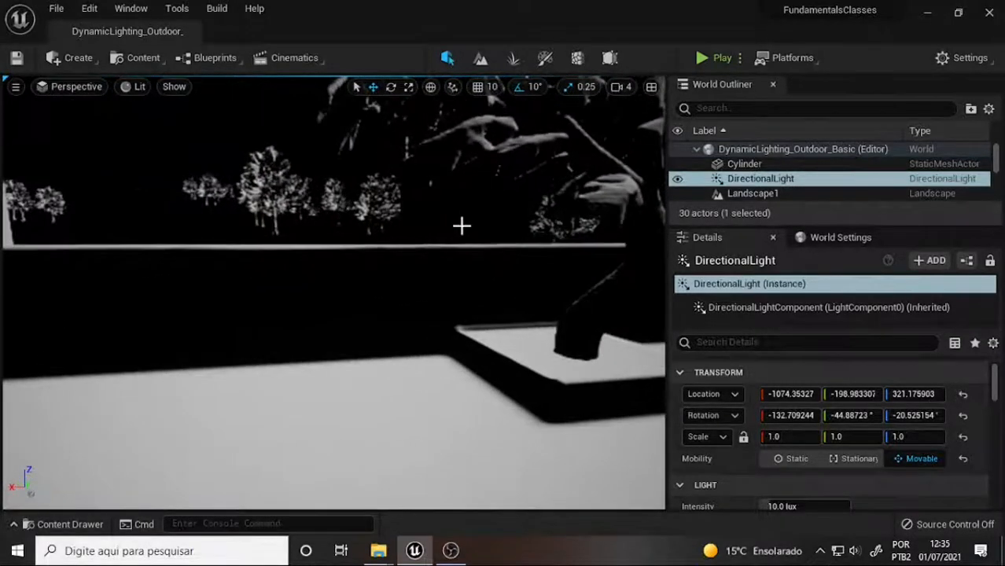
pyautogui.moveTo(496, 237); pyautogui.dragTo(510, 253, button='middle')
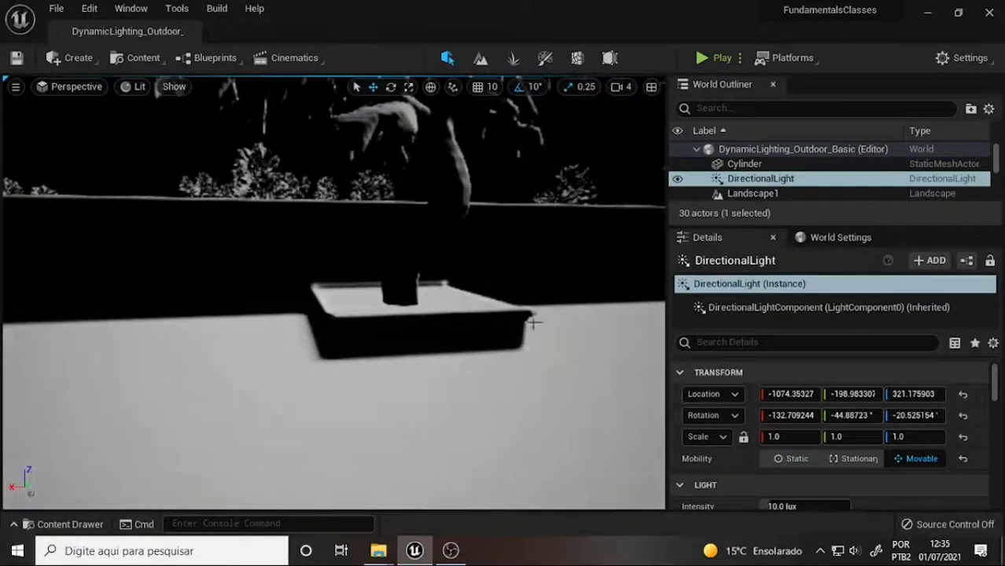
# Try the Unlit view mode in the viewport and return to Lit
pyautogui.click(139, 87)
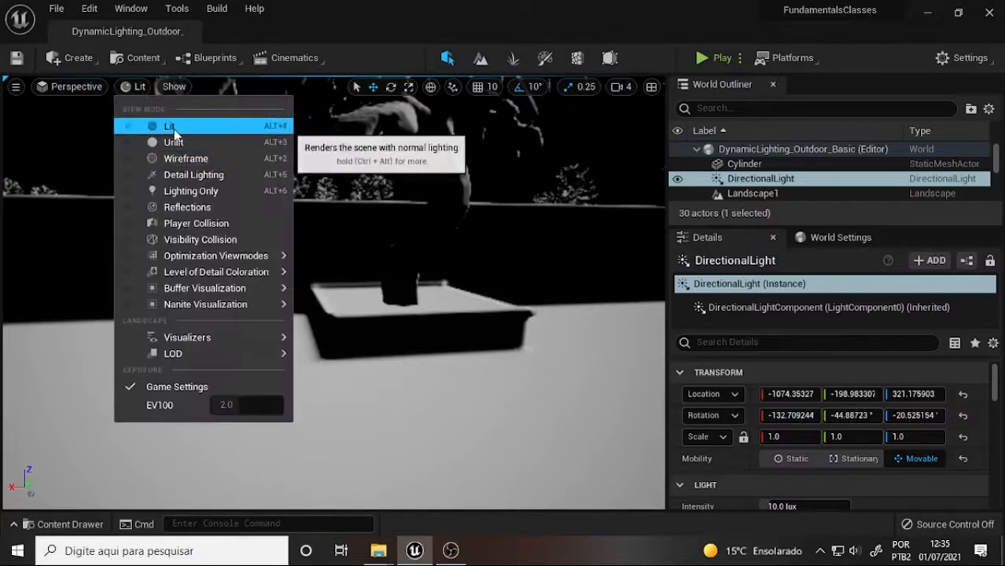
pyautogui.moveTo(209, 338)
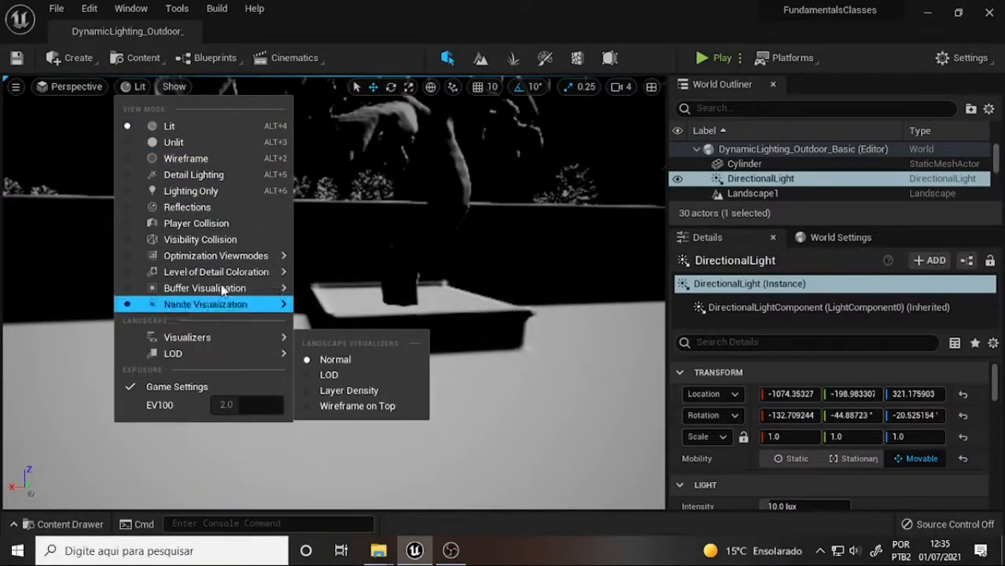
pyautogui.click(192, 126)
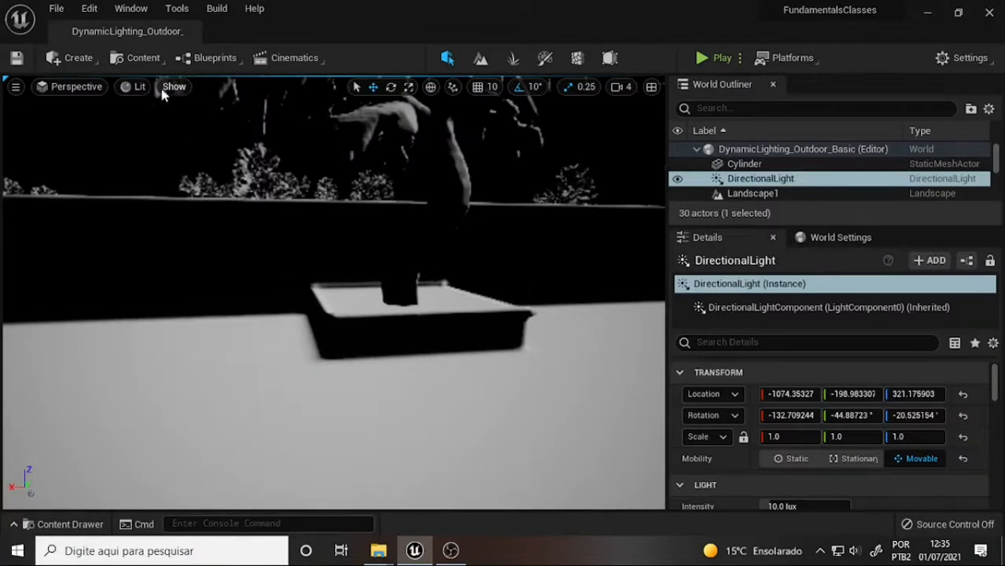
pyautogui.click(136, 87)
pyautogui.click(208, 142)
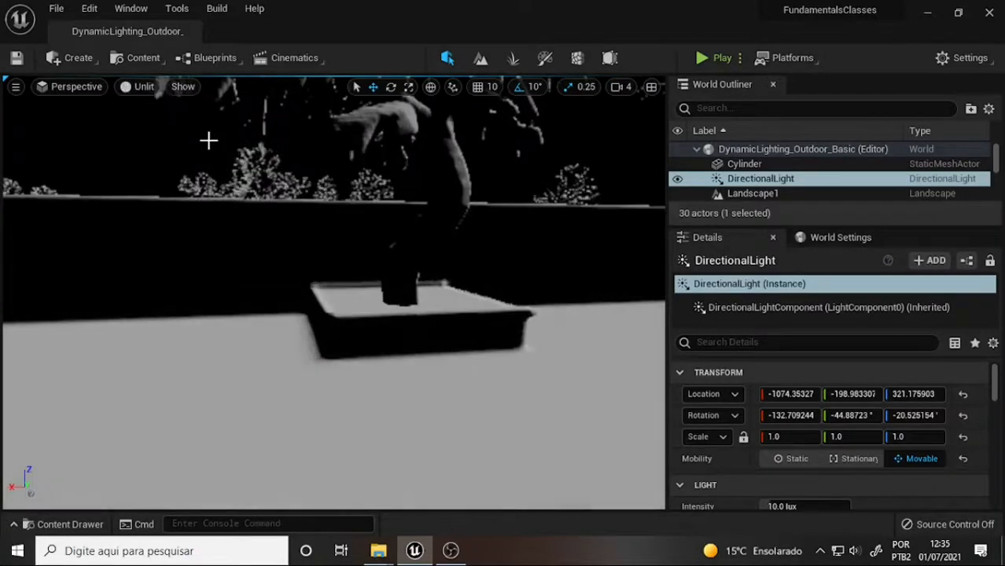
pyautogui.click(141, 87)
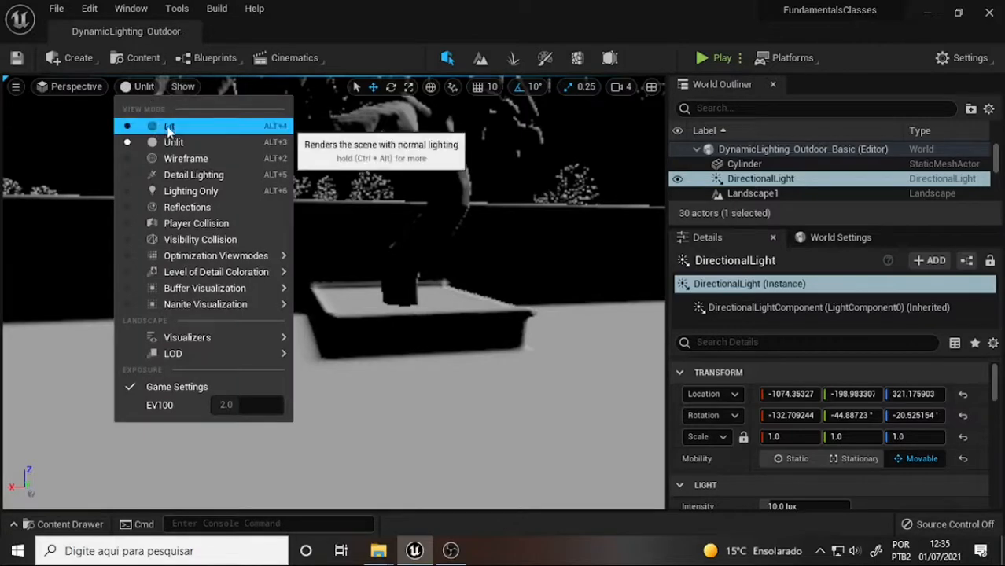
pyautogui.click(170, 127)
# Turn off the Mesh DistanceFields visualization and look over the regular tree shadows beside the pool
pyautogui.scroll(-5, 426, 239)
pyautogui.scroll(3, 423, 236)
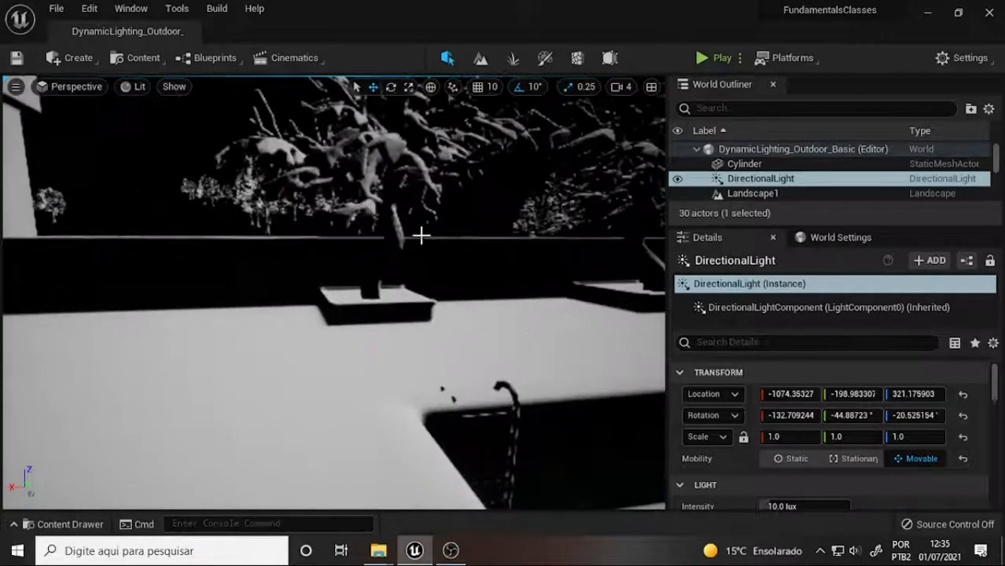
pyautogui.click(183, 93)
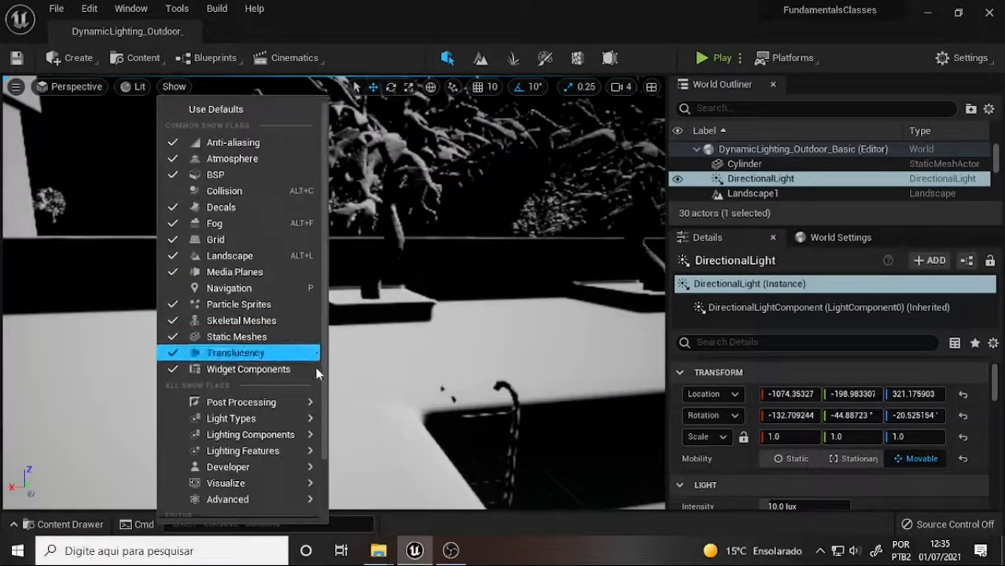
pyautogui.moveTo(299, 402)
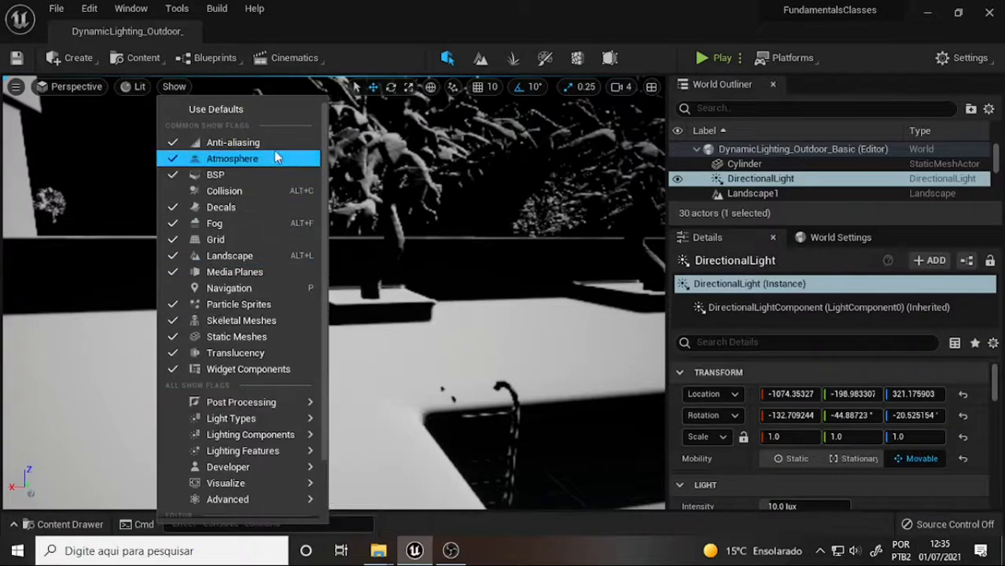
pyautogui.moveTo(287, 483)
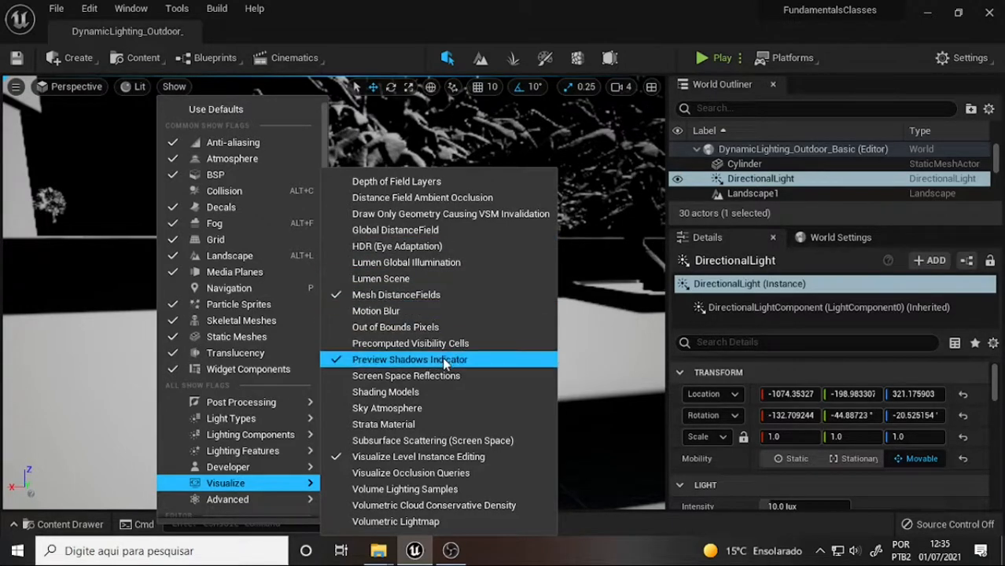
pyautogui.click(370, 303)
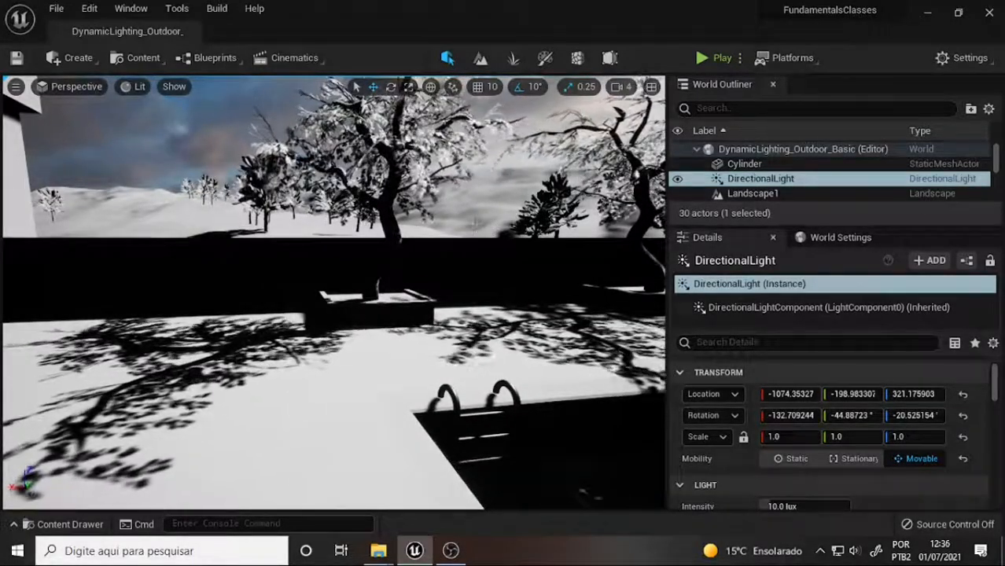
pyautogui.moveTo(410, 319); pyautogui.dragTo(472, 315, button='middle')
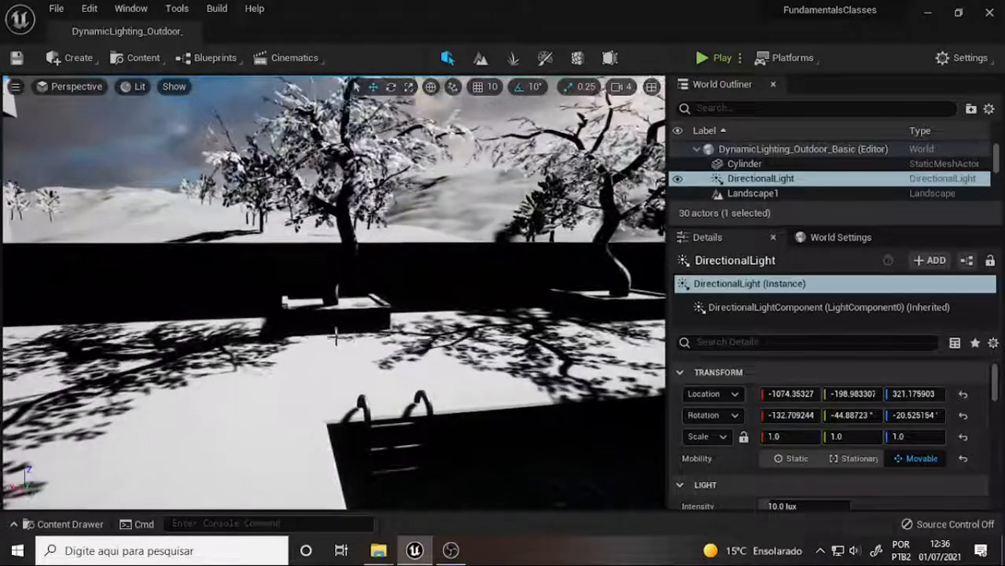
pyautogui.scroll(4, 471, 315)
pyautogui.scroll(-4, 472, 315)
pyautogui.keyDown('alt'); pyautogui.moveTo(472, 315); pyautogui.dragTo(551, 338); pyautogui.keyUp('alt')
pyautogui.keyDown('alt'); pyautogui.moveTo(298, 355); pyautogui.dragTo(372, 349); pyautogui.keyUp('alt')
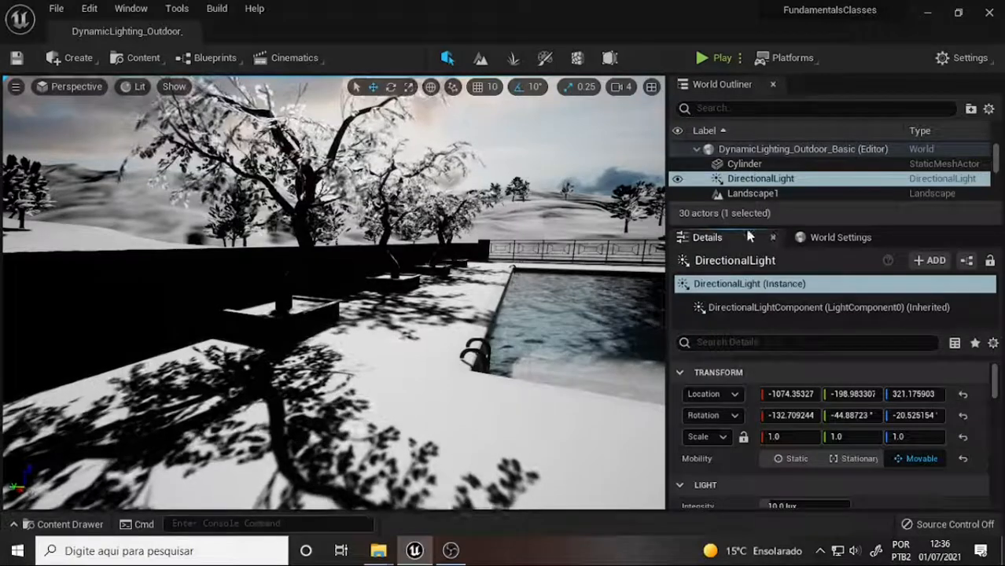
# Enlarge the details area and bring the DirectionalLight's Cascaded Shadow Maps settings into view
pyautogui.moveTo(745, 226); pyautogui.dragTo(747, 155)
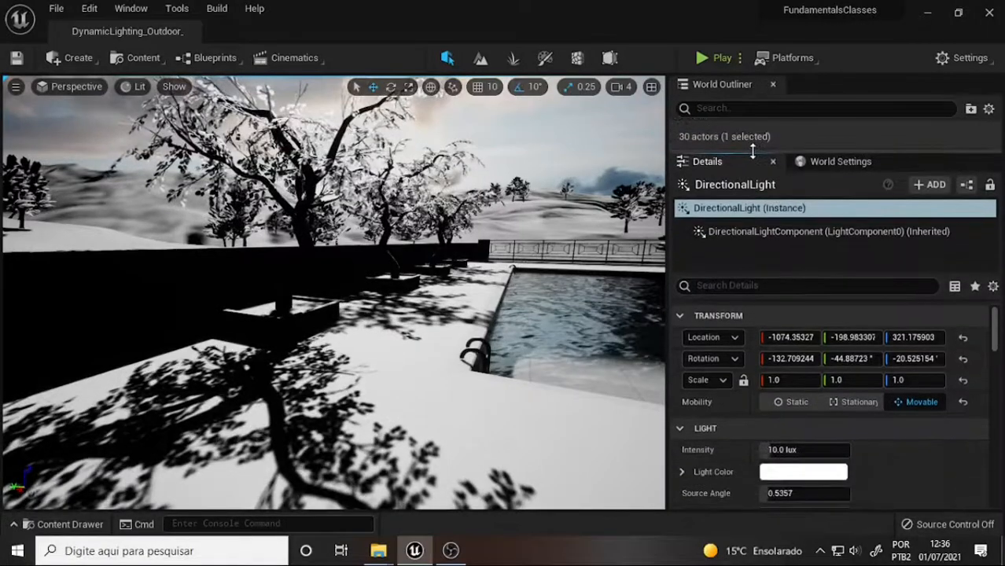
pyautogui.moveTo(997, 322)
pyautogui.mouseDown()
pyautogui.moveTo(995, 357)
pyautogui.moveTo(996, 322)
pyautogui.mouseUp()
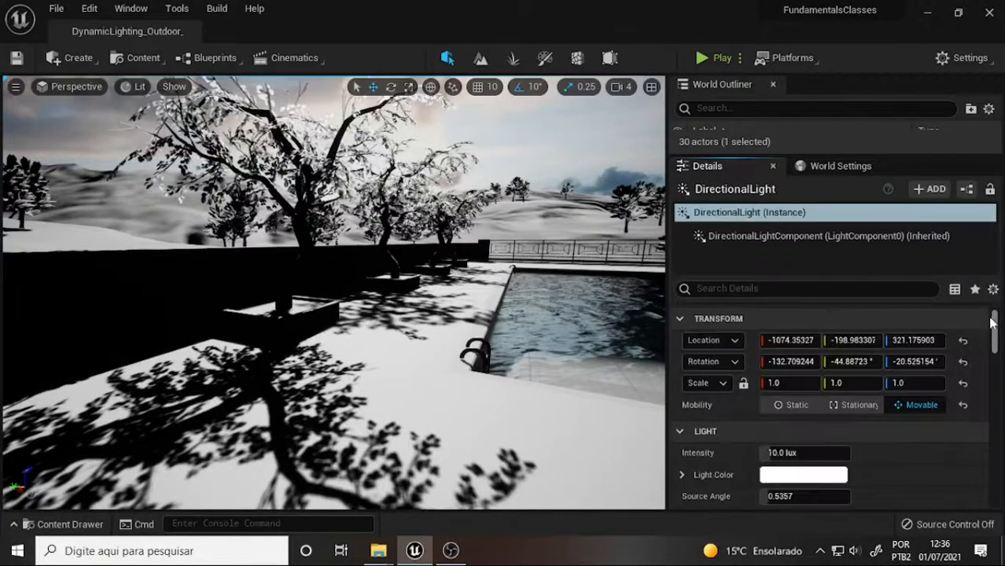
pyautogui.click(840, 166)
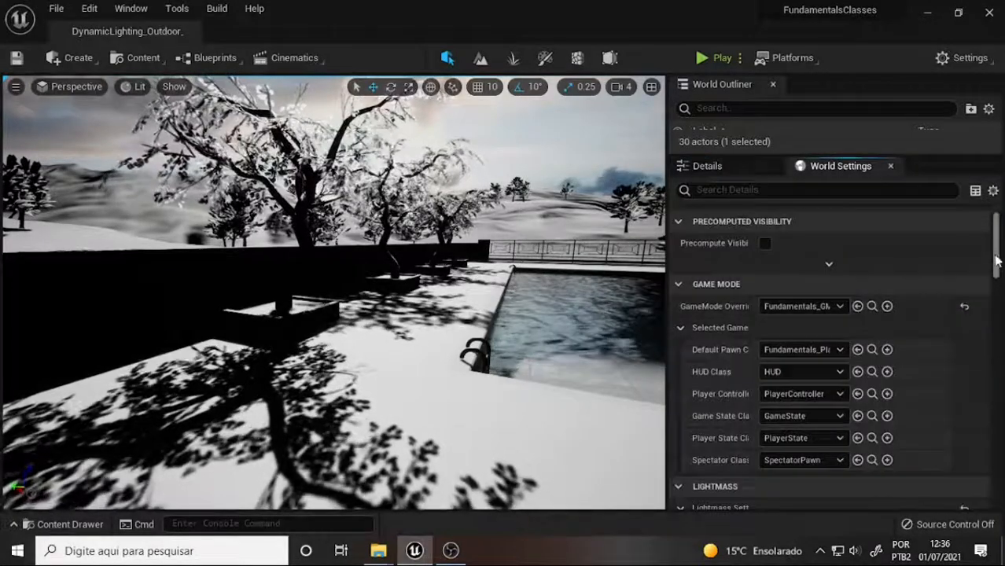
pyautogui.moveTo(996, 253)
pyautogui.mouseDown()
pyautogui.moveTo(997, 482)
pyautogui.moveTo(995, 252)
pyautogui.mouseUp()
pyautogui.click(725, 168)
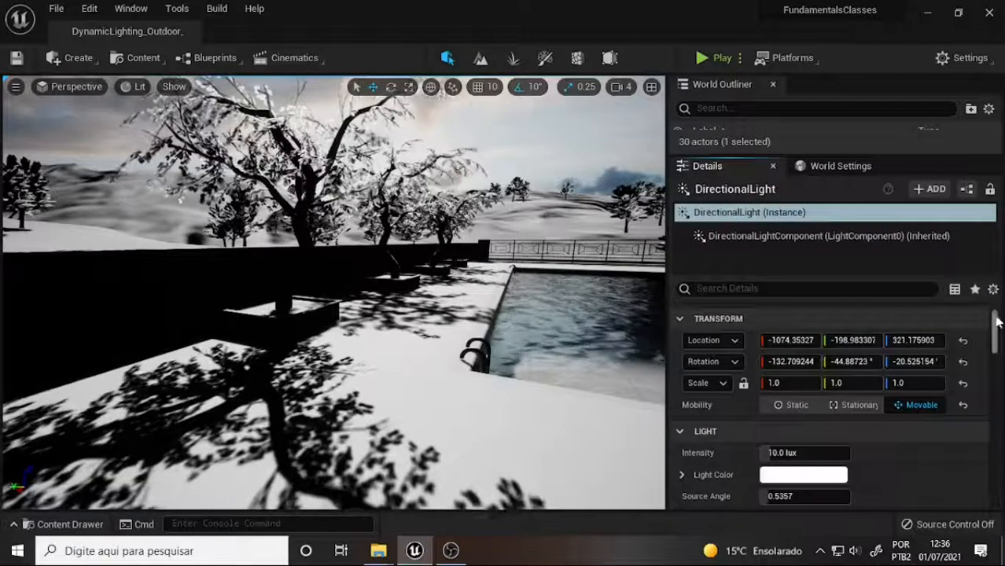
pyautogui.moveTo(996, 327)
pyautogui.mouseDown()
pyautogui.moveTo(1002, 409)
pyautogui.moveTo(995, 401)
pyautogui.mouseUp()
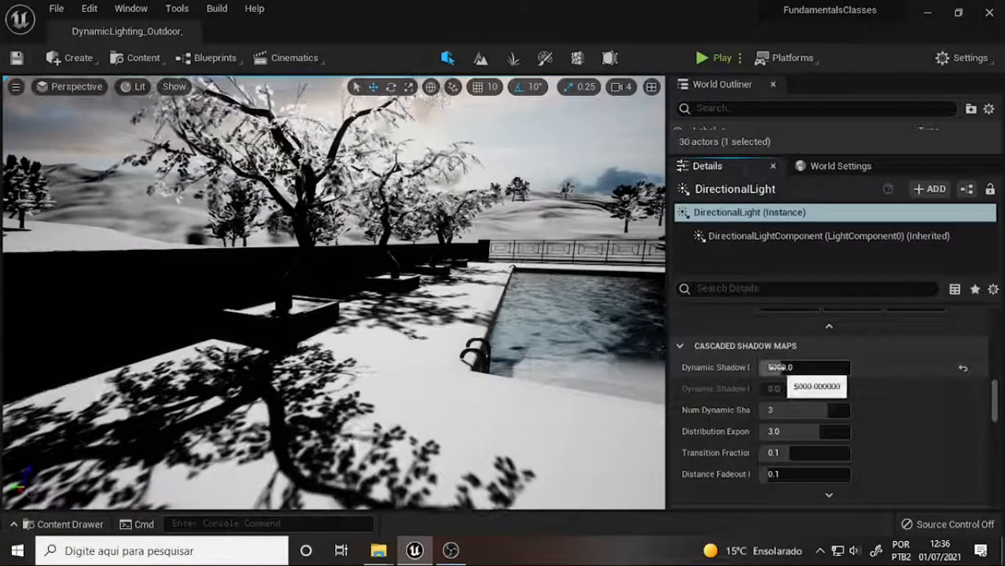
# Try a Dynamic Shadow Distance of 15520 on the directional light and set it back to 5000
pyautogui.moveTo(778, 367)
pyautogui.mouseDown()
pyautogui.moveTo(839, 367)
pyautogui.moveTo(774, 368)
pyautogui.mouseUp()
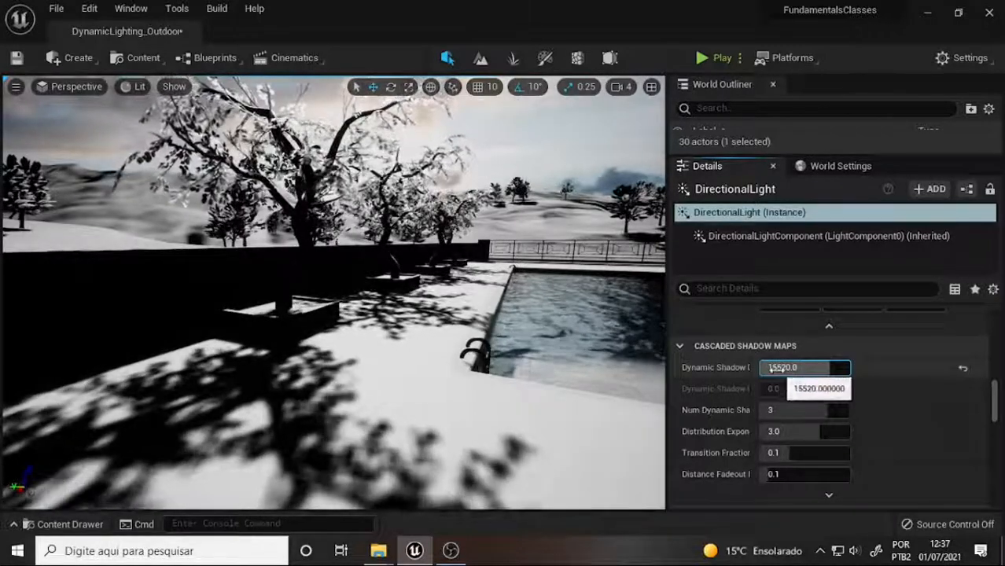
pyautogui.click(772, 367)
pyautogui.write('5000')
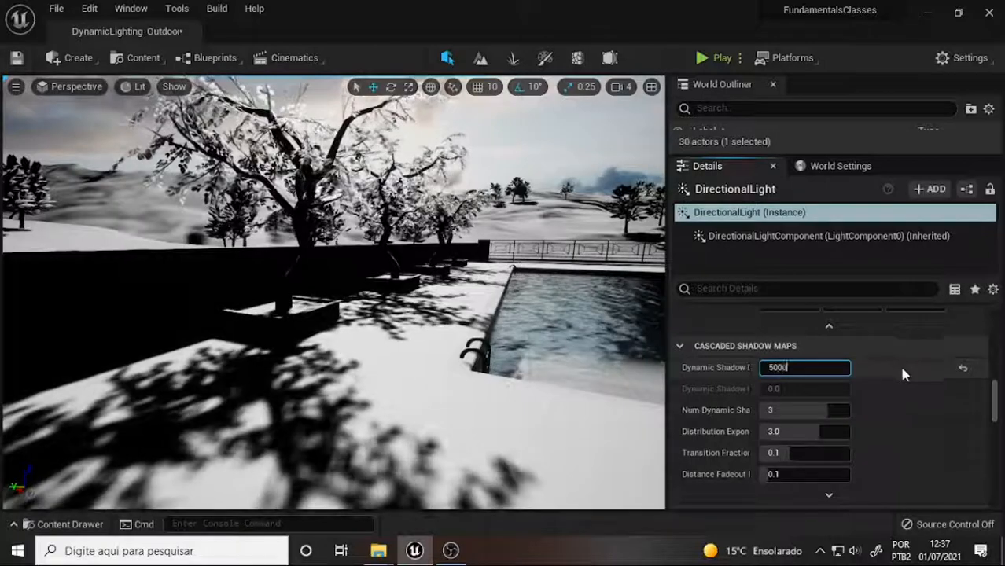
pyautogui.press('Return')
# Enable Distance Field Shadows on the directional light, trying a shadow distance of 8800 before resetting it to 30000
pyautogui.scroll(-2, 994, 397)
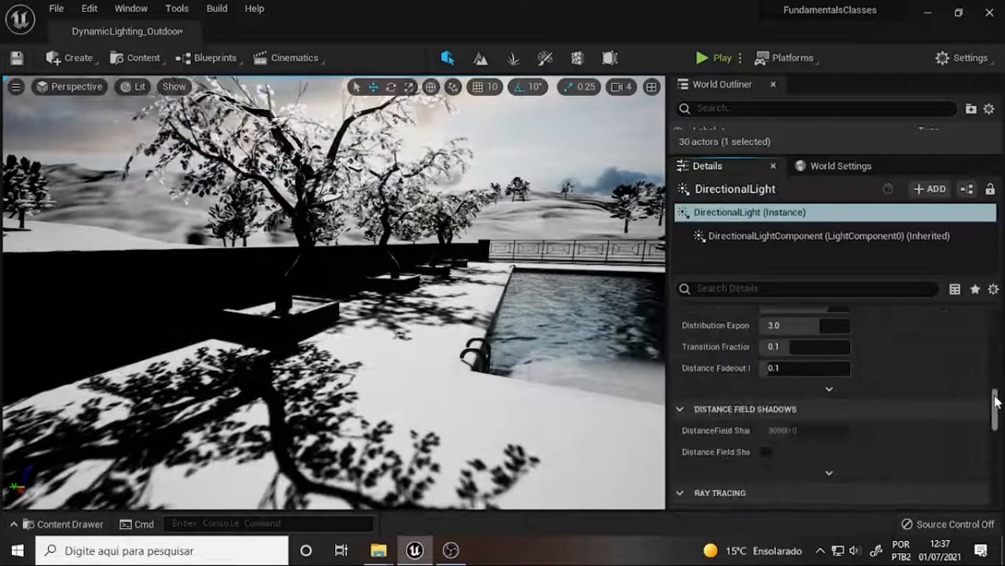
pyautogui.click(767, 453)
pyautogui.click(780, 431)
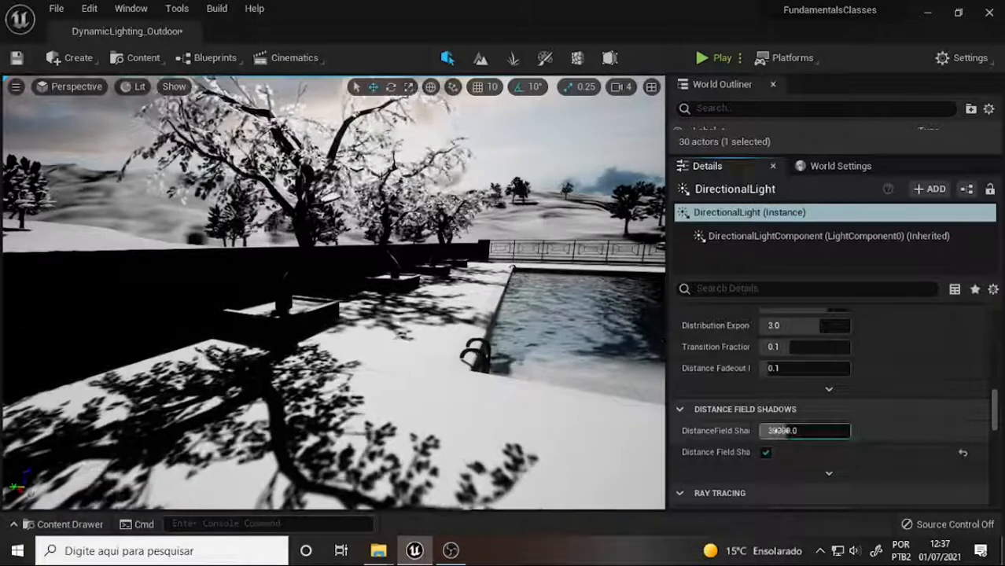
pyautogui.write('0.0')
pyautogui.moveTo(781, 431); pyautogui.dragTo(867, 415)
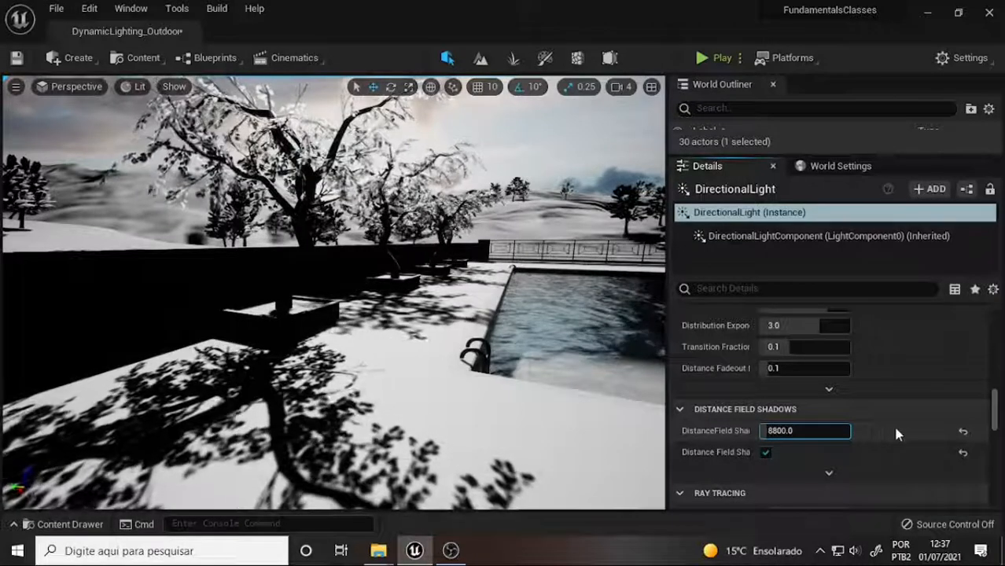
pyautogui.click(963, 431)
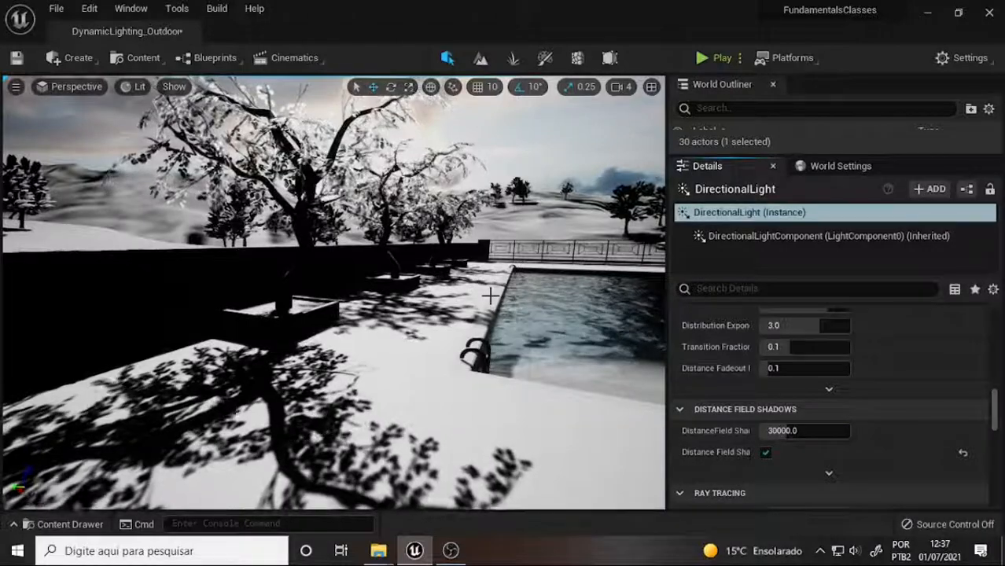
# Examine the tree shadows on the pool deck and distant landscape from several camera positions with distance field shadows enabled
pyautogui.press('s')
pyautogui.moveTo(501, 257); pyautogui.dragTo(440, 274, button='right')
pyautogui.press('w')
pyautogui.moveTo(492, 234); pyautogui.dragTo(419, 230, button='right')
pyautogui.press('d')
pyautogui.press('s')
pyautogui.scroll(4, 433, 245)
pyautogui.scroll(-6, 435, 238)
pyautogui.press('q')
pyautogui.press('e')
pyautogui.moveTo(420, 230); pyautogui.dragTo(434, 241, button='middle')
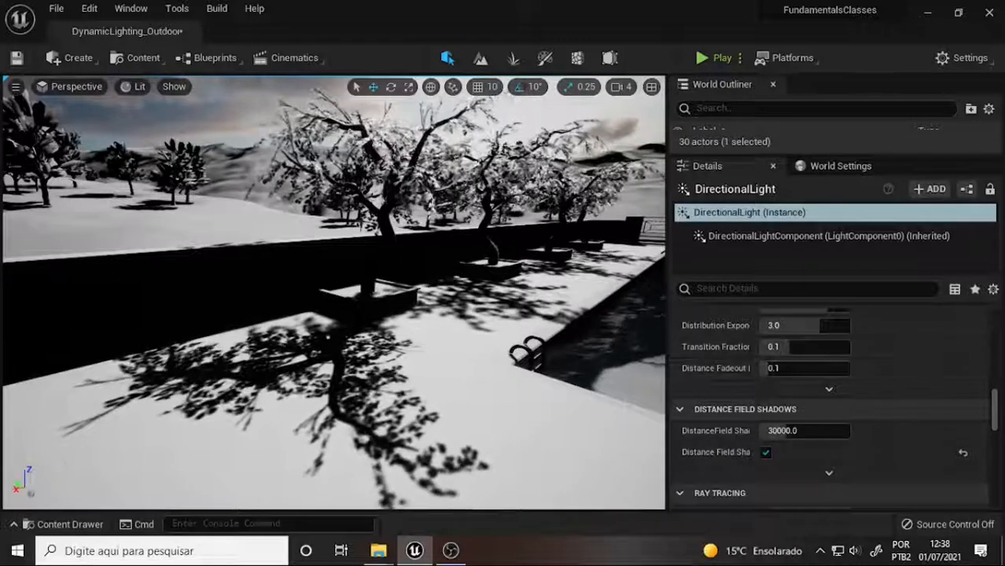
pyautogui.moveTo(995, 419)
pyautogui.mouseDown()
pyautogui.moveTo(994, 393)
pyautogui.moveTo(993, 419)
pyautogui.mouseUp()
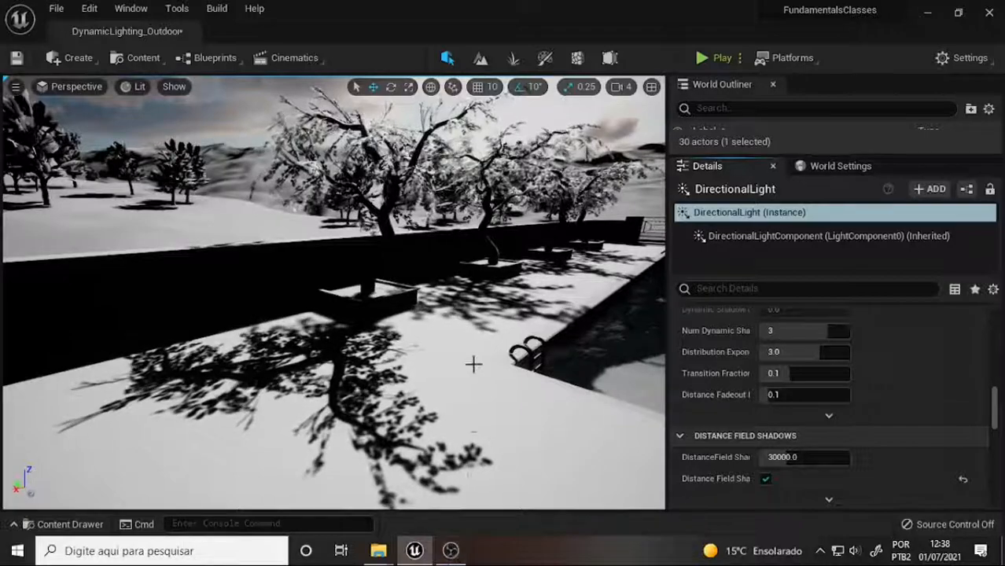
pyautogui.click(450, 551)
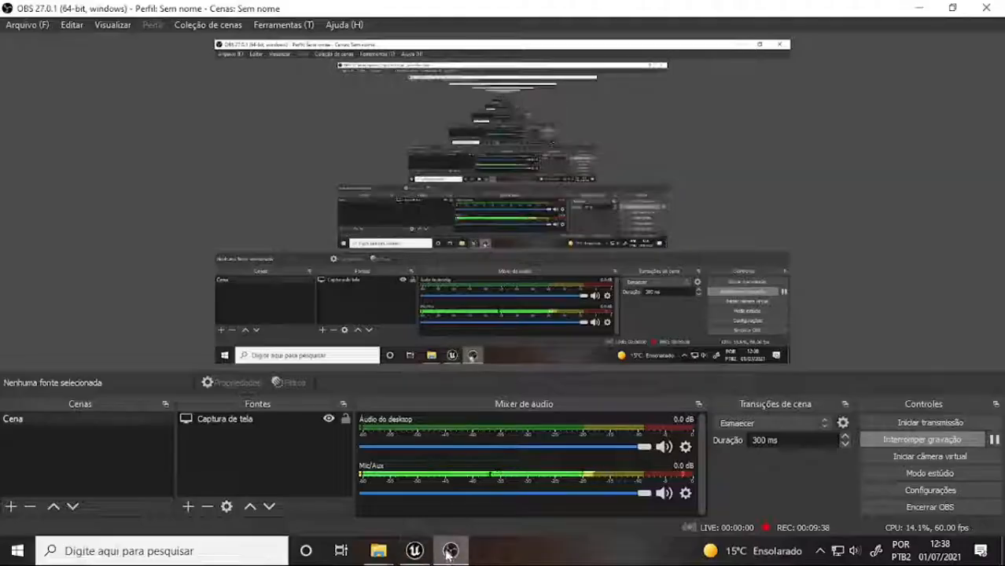